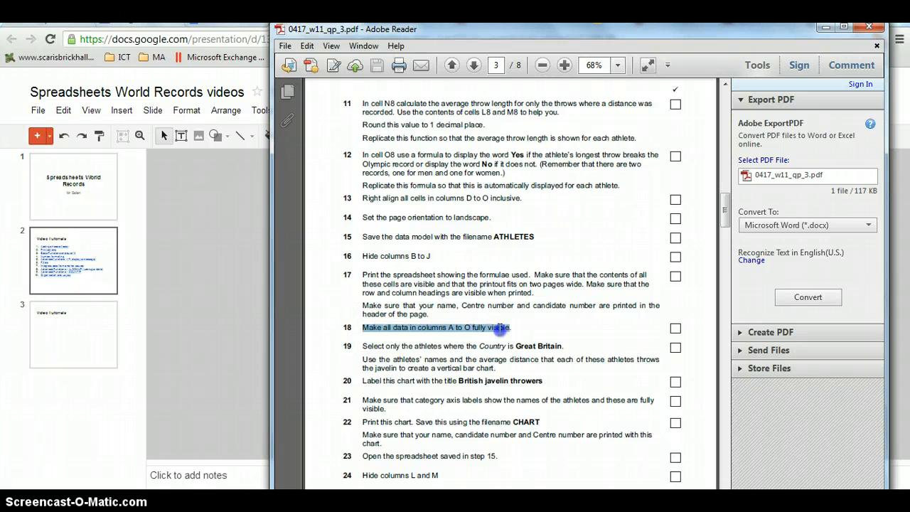
Read tasks 18 and 19 of the question paper about showing columns A to O and selecting the Great Britain athletes
{"action": "left_click_drag", "start_coordinate": [508, 332], "coordinate": [513, 328]}
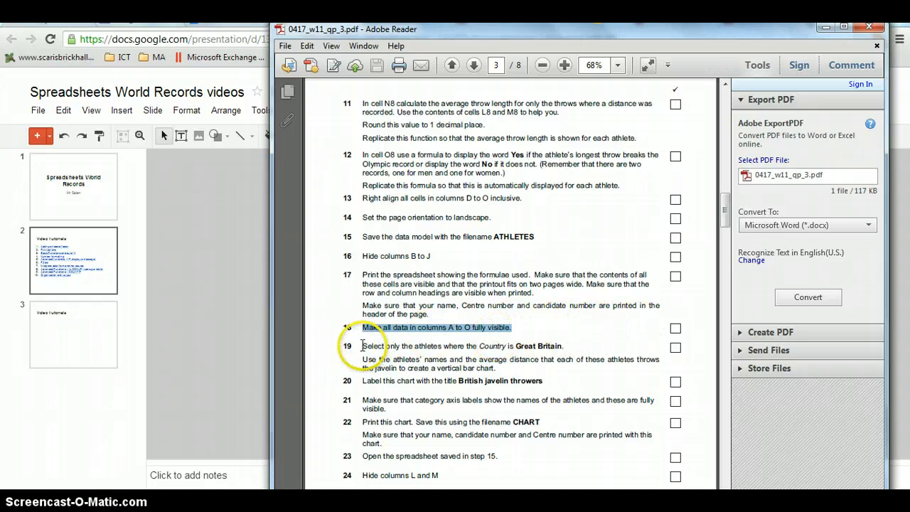
{"action": "left_click_drag", "start_coordinate": [362, 346], "coordinate": [376, 347]}
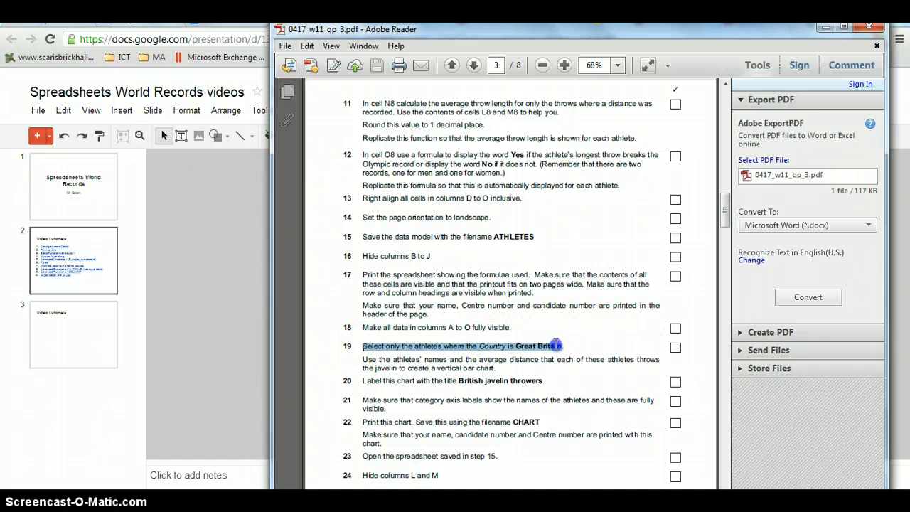
{"action": "left_click_drag", "start_coordinate": [560, 350], "coordinate": [565, 348]}
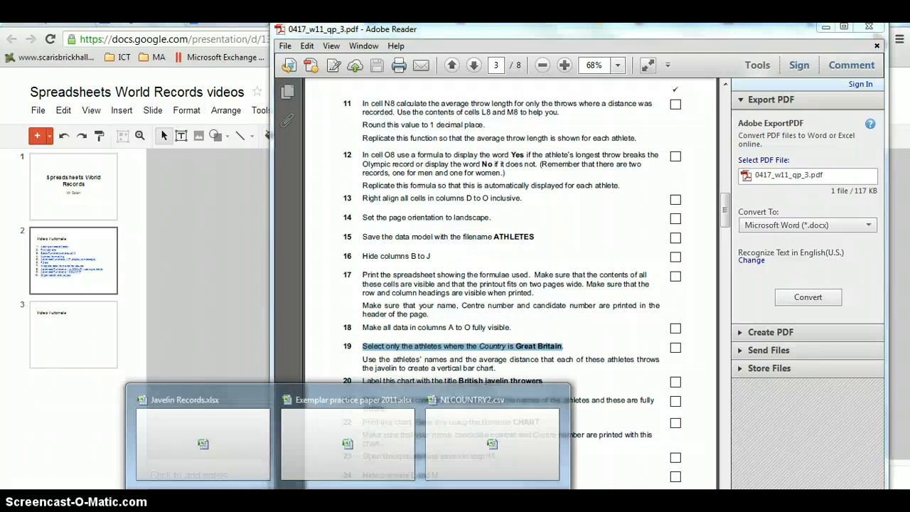
Switch to the Javelin Records.xlsx workbook in Excel and turn off the display of formulas on the N1JAVELIN sheet
{"action": "left_click", "coordinate": [209, 465]}
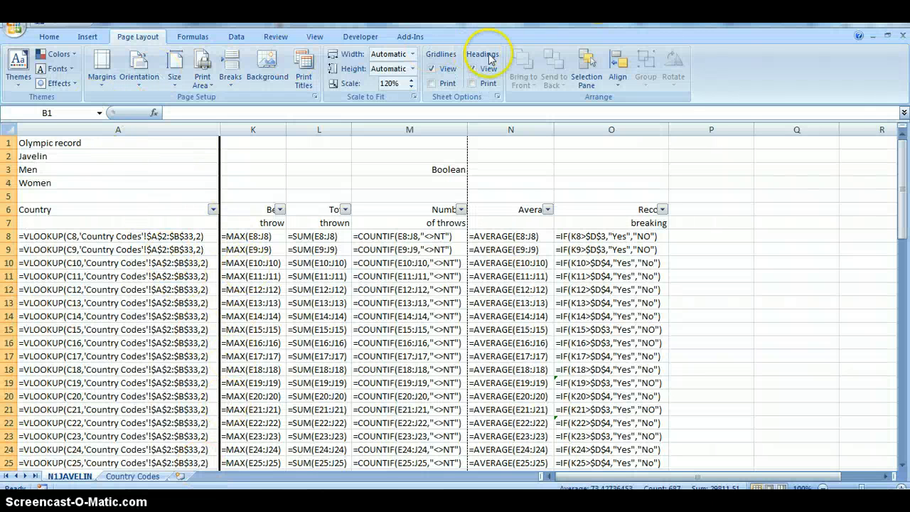
{"action": "left_click", "coordinate": [193, 37]}
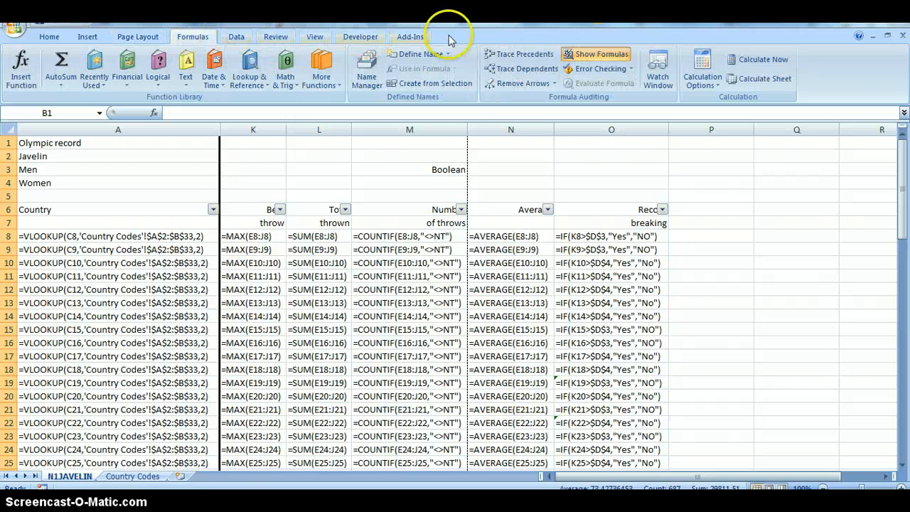
{"action": "left_click", "coordinate": [577, 56]}
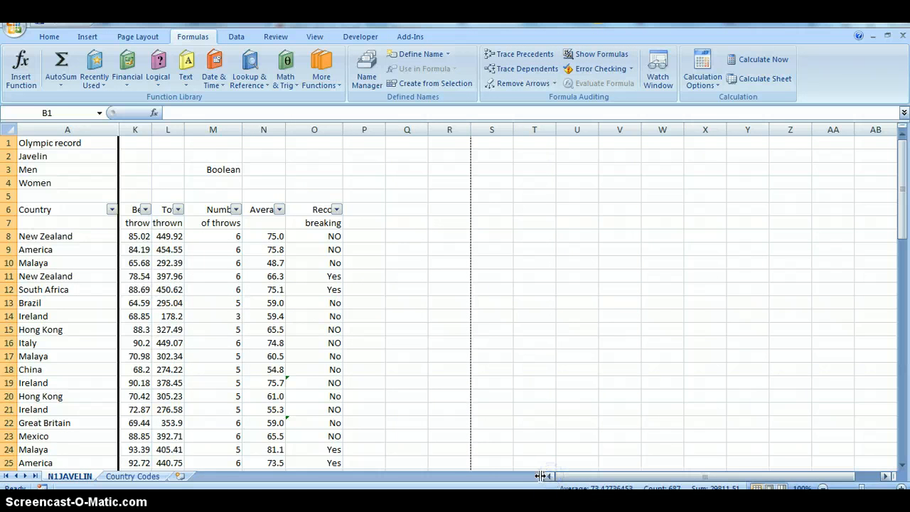
Unhide the hidden columns B to J within columns A to O
{"action": "left_click", "coordinate": [54, 128]}
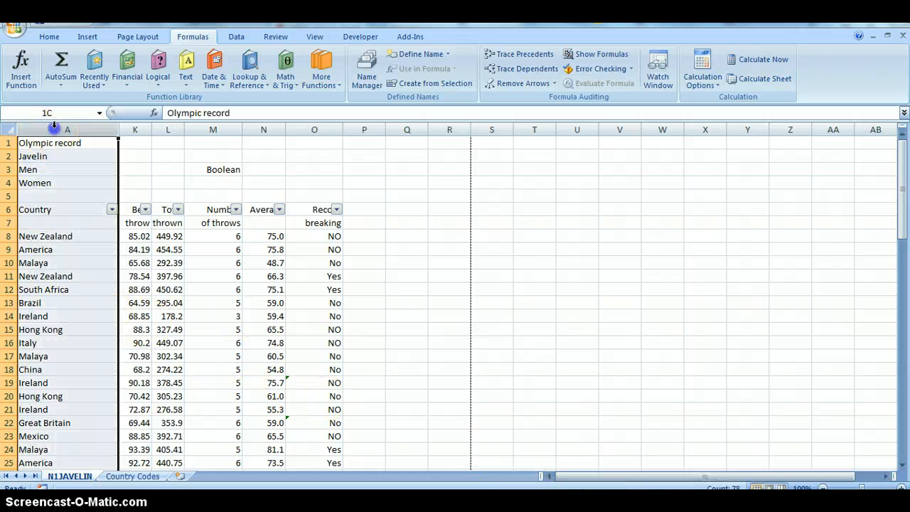
{"action": "left_click_drag", "start_coordinate": [66, 127], "coordinate": [315, 128]}
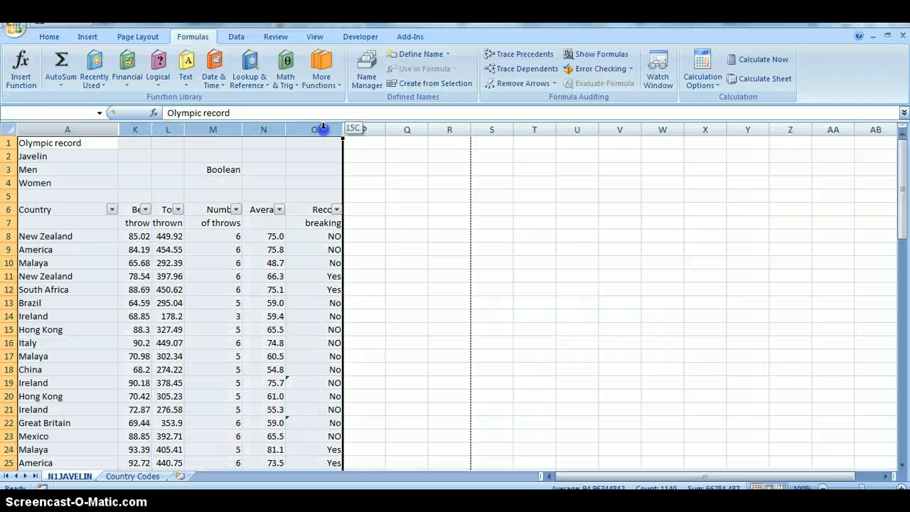
{"action": "right_click", "coordinate": [225, 135]}
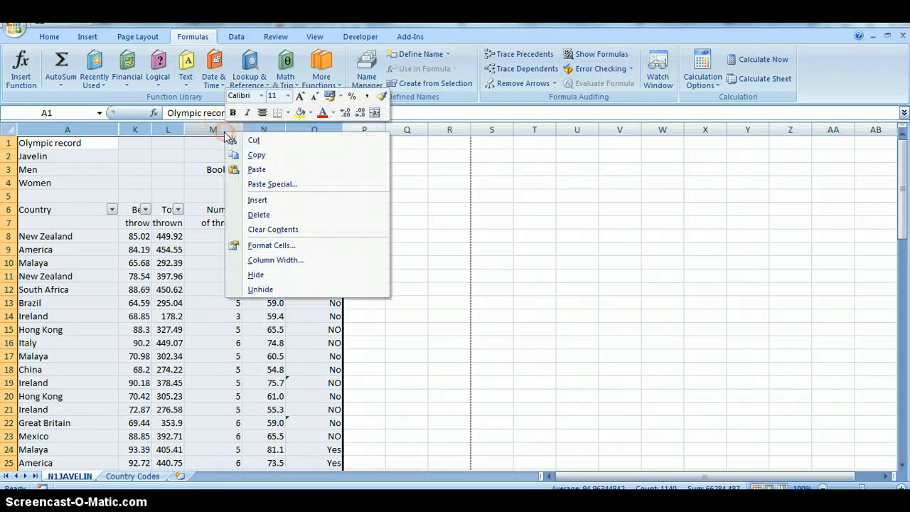
{"action": "left_click", "coordinate": [262, 289]}
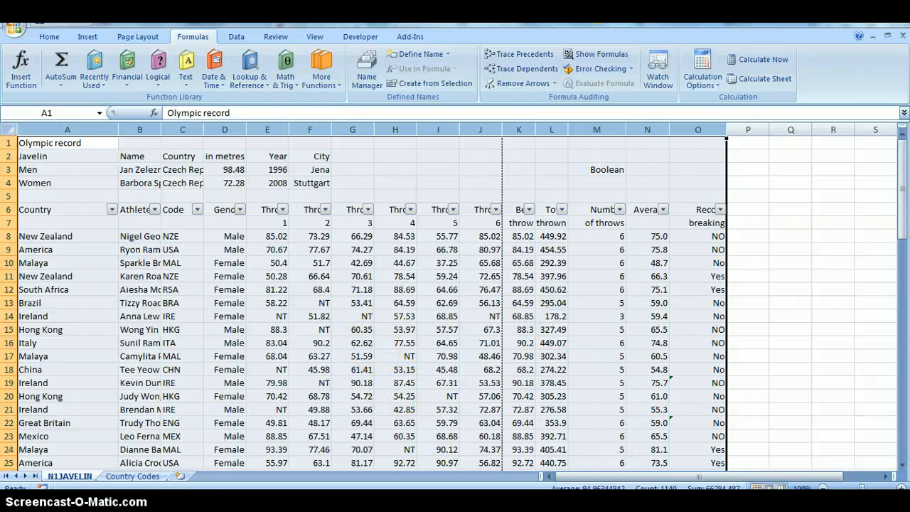
Filter the Country column to show only Great Britain
{"action": "mouse_move", "coordinate": [307, 500]}
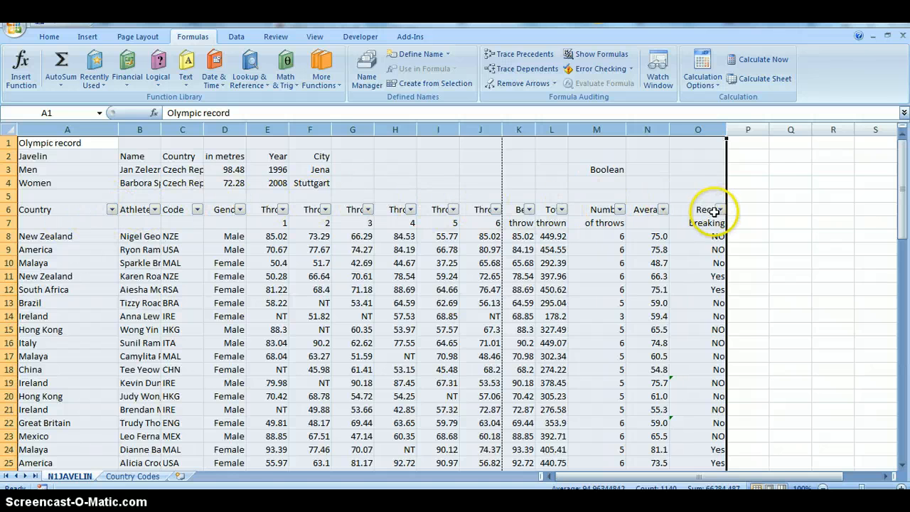
{"action": "left_click", "coordinate": [112, 210]}
{"action": "left_click", "coordinate": [42, 317]}
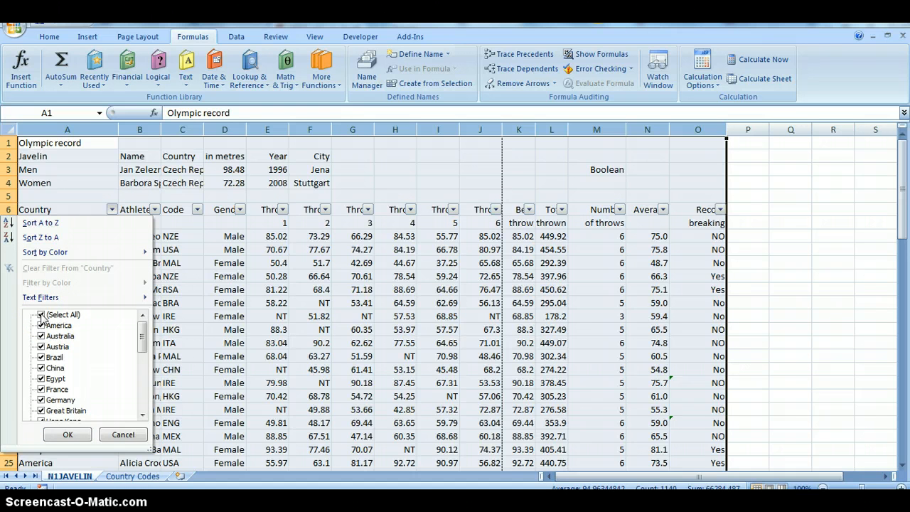
{"action": "left_click", "coordinate": [42, 316]}
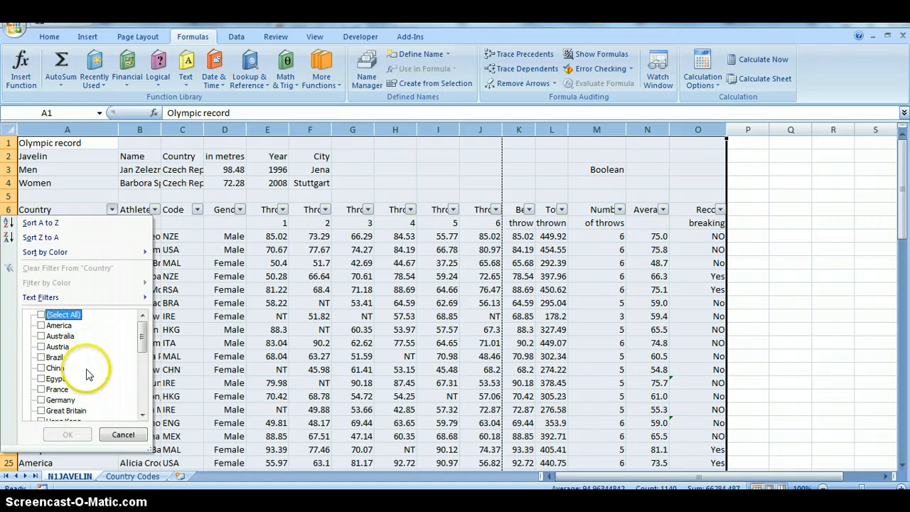
{"action": "scroll", "coordinate": [78, 370], "scroll_direction": "down", "scroll_amount": 1}
{"action": "left_click", "coordinate": [40, 379]}
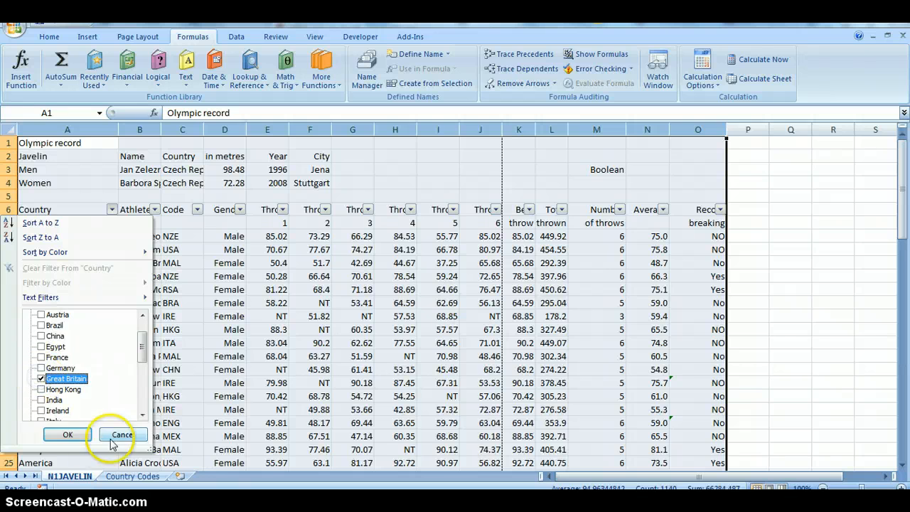
{"action": "left_click", "coordinate": [67, 434]}
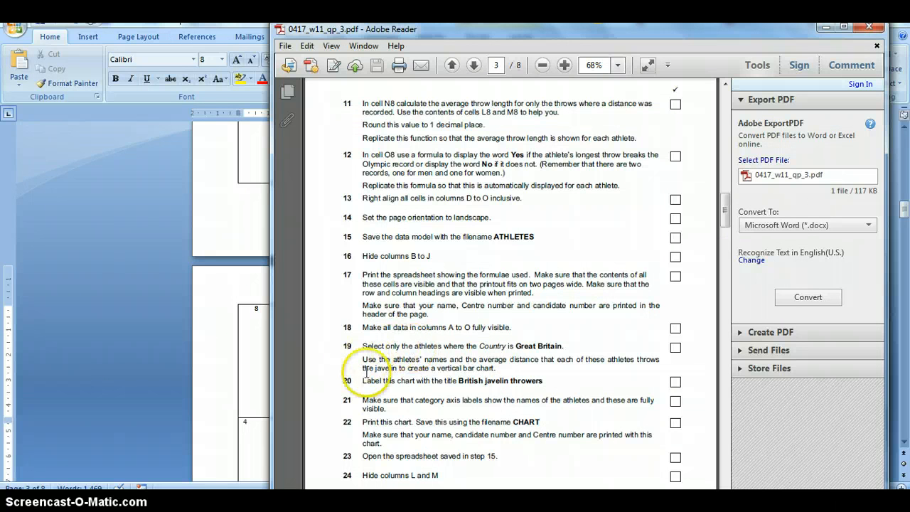
Read the chart instruction under task 19 of the question paper to find which data the vertical bar chart needs
{"action": "left_click_drag", "start_coordinate": [363, 359], "coordinate": [469, 361]}
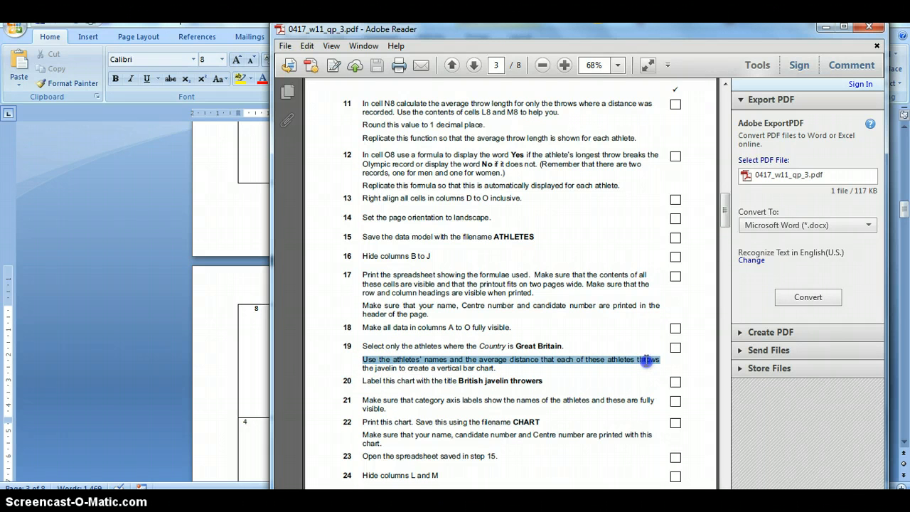
{"action": "left_click_drag", "start_coordinate": [615, 372], "coordinate": [590, 378]}
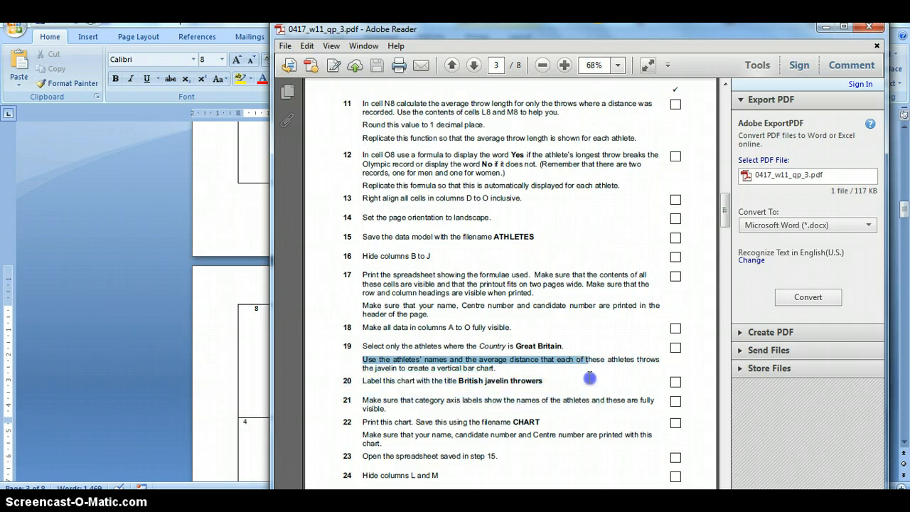
{"action": "left_click", "coordinate": [370, 368]}
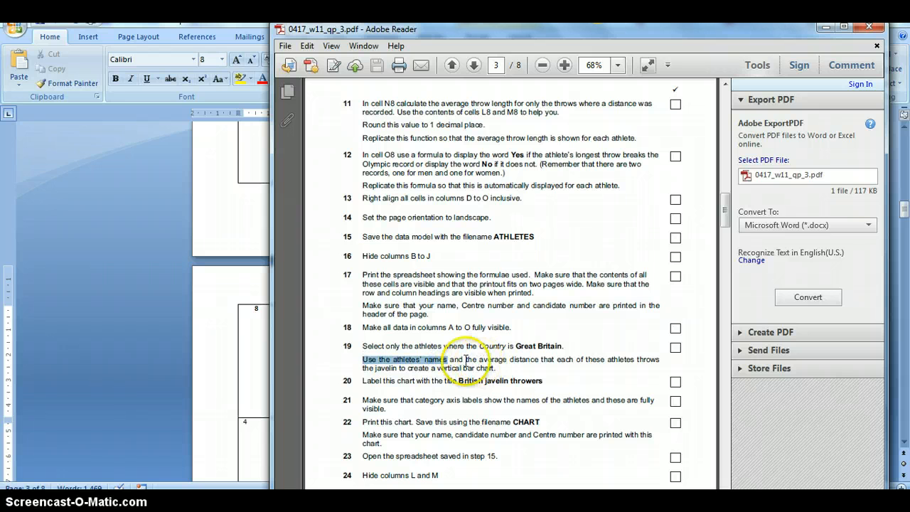
{"action": "left_click_drag", "start_coordinate": [466, 360], "coordinate": [493, 360]}
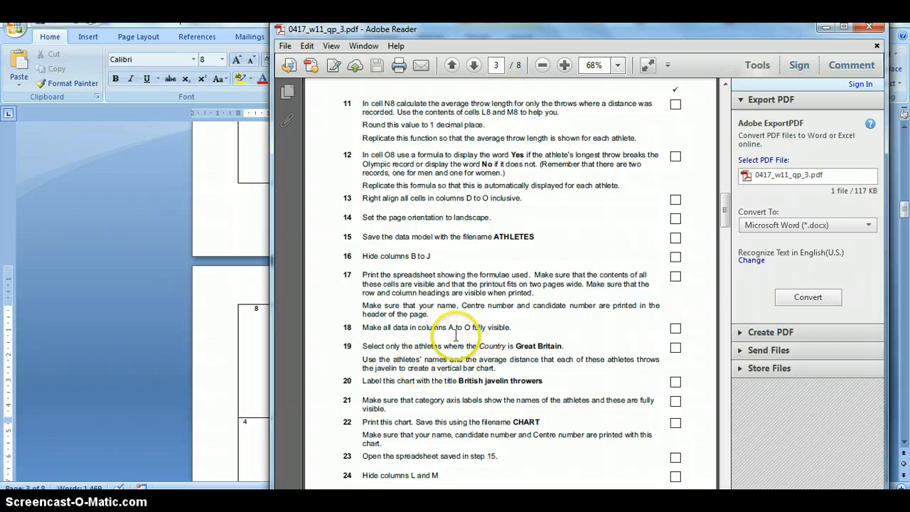
Switch back to the Javelin Records.xlsx workbook in Excel
{"action": "mouse_move", "coordinate": [337, 485]}
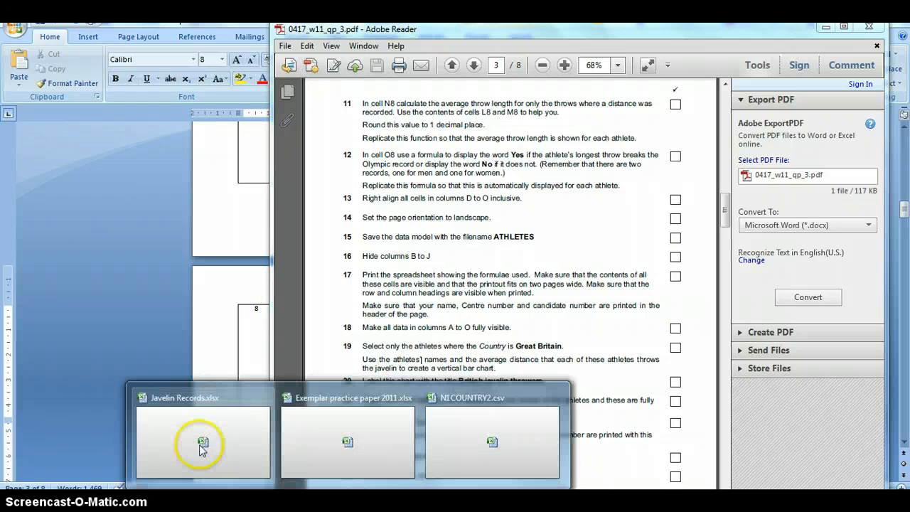
{"action": "left_click", "coordinate": [202, 447]}
{"action": "left_click", "coordinate": [305, 368]}
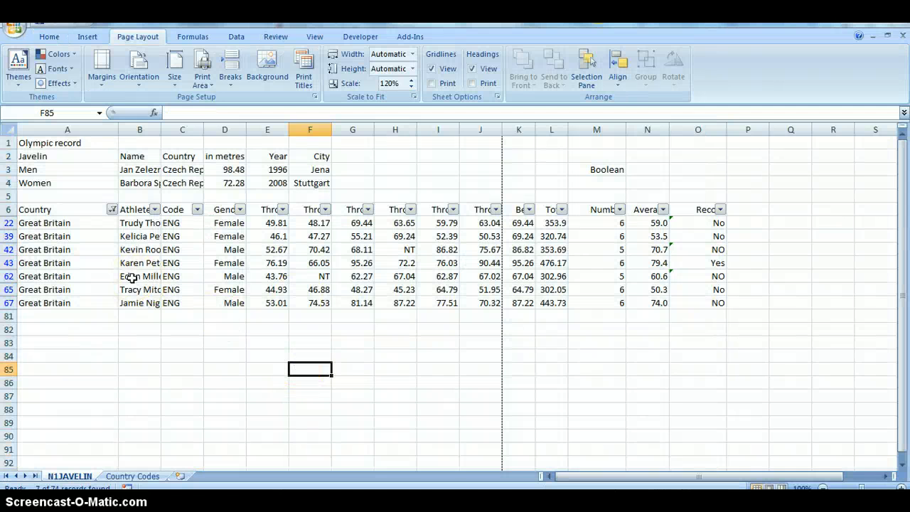
{"action": "left_click_drag", "start_coordinate": [133, 209], "coordinate": [134, 303]}
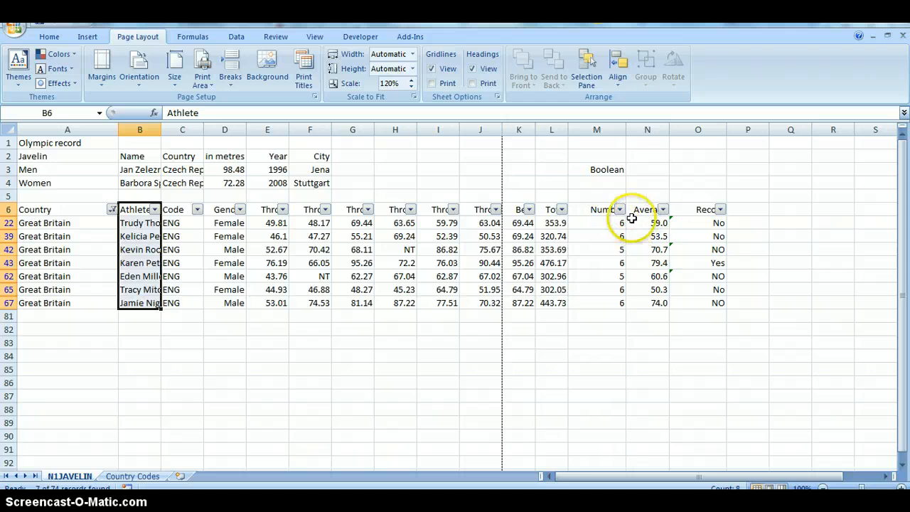
{"action": "left_click_drag", "start_coordinate": [648, 222], "coordinate": [659, 303]}
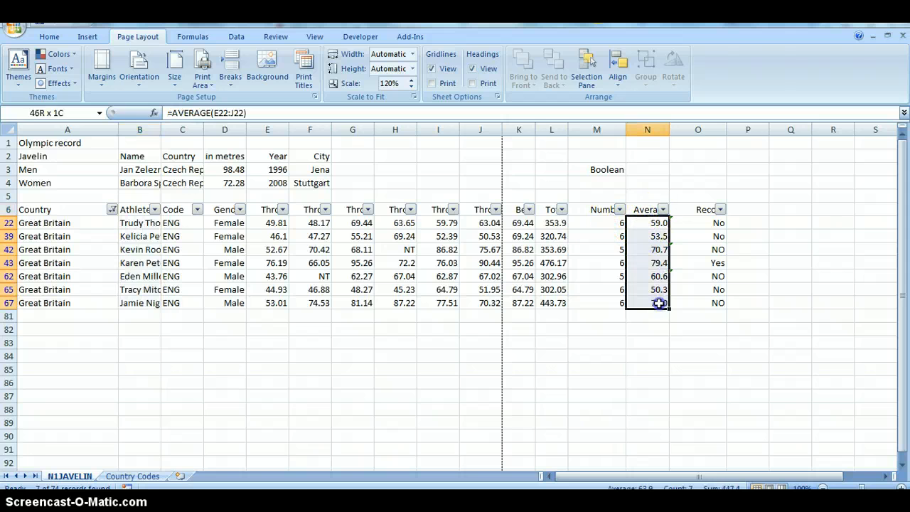
{"action": "left_click", "coordinate": [140, 223]}
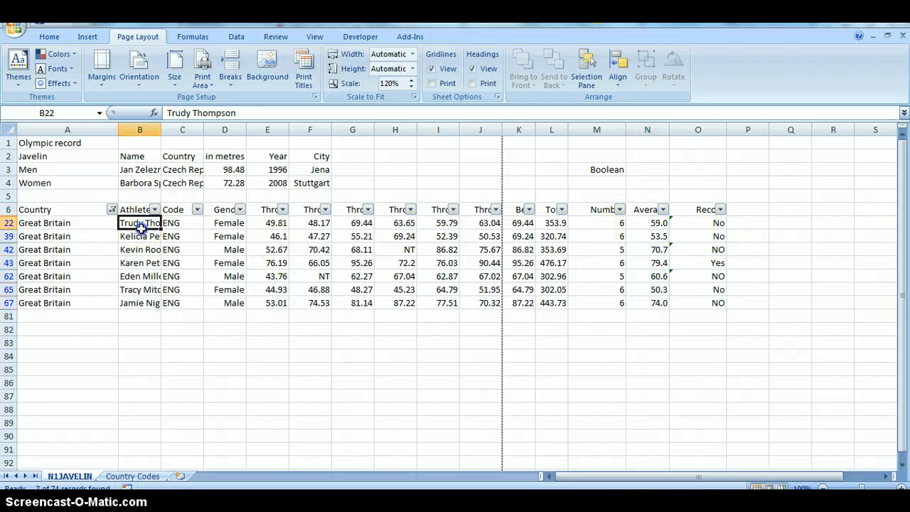
Select the filtered Athlete and Average columns together, from the headers in row 6 down to row 67
{"action": "left_click_drag", "start_coordinate": [141, 229], "coordinate": [136, 302]}
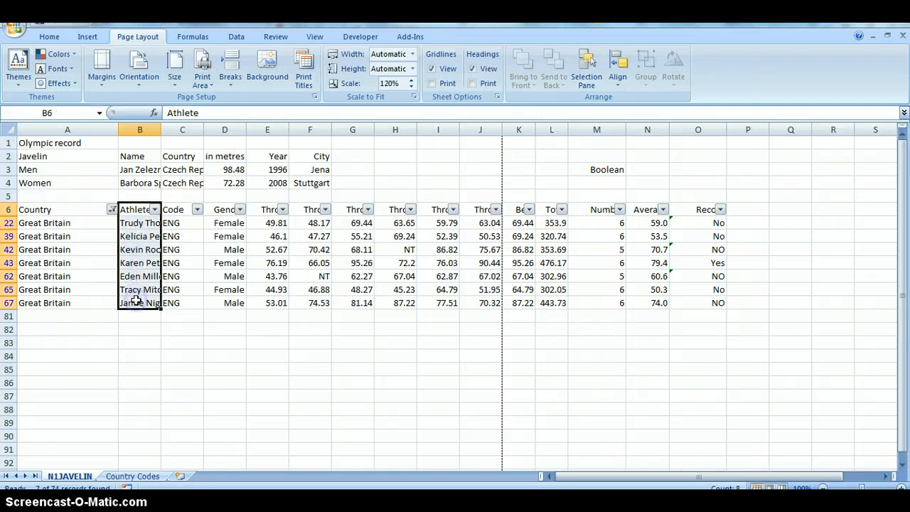
{"action": "left_click_drag", "start_coordinate": [642, 208], "coordinate": [642, 248]}
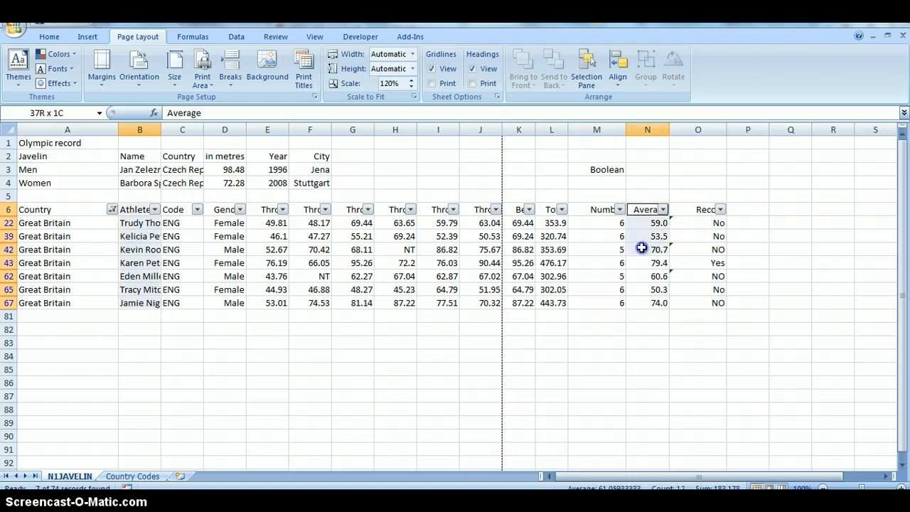
{"action": "left_click_drag", "start_coordinate": [642, 247], "coordinate": [641, 287]}
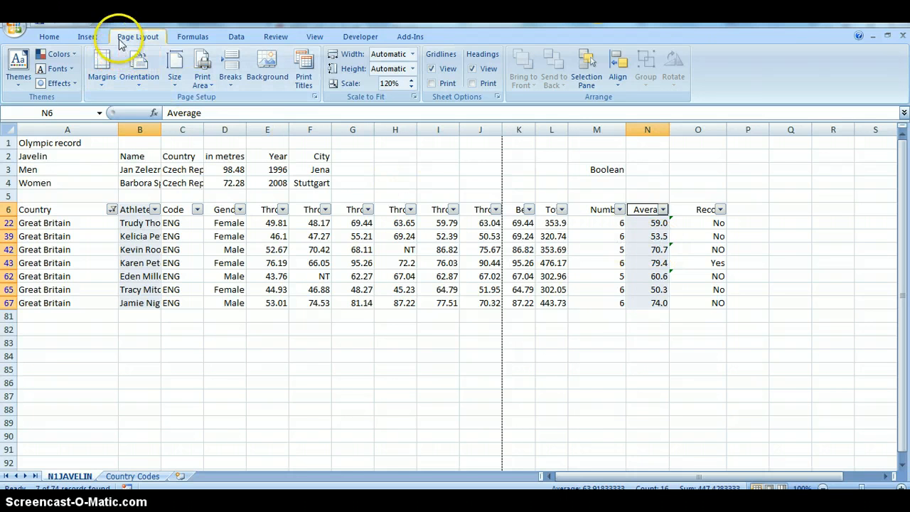
Check the chart requirements in the question paper 0417_w11_qp_3.pdf again and return to the Excel workbook
{"action": "left_click", "coordinate": [50, 37]}
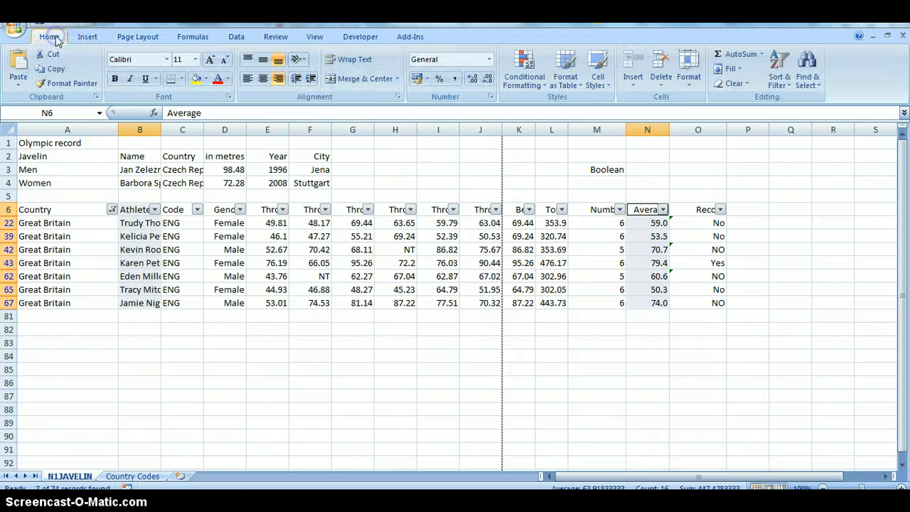
{"action": "left_click", "coordinate": [86, 37]}
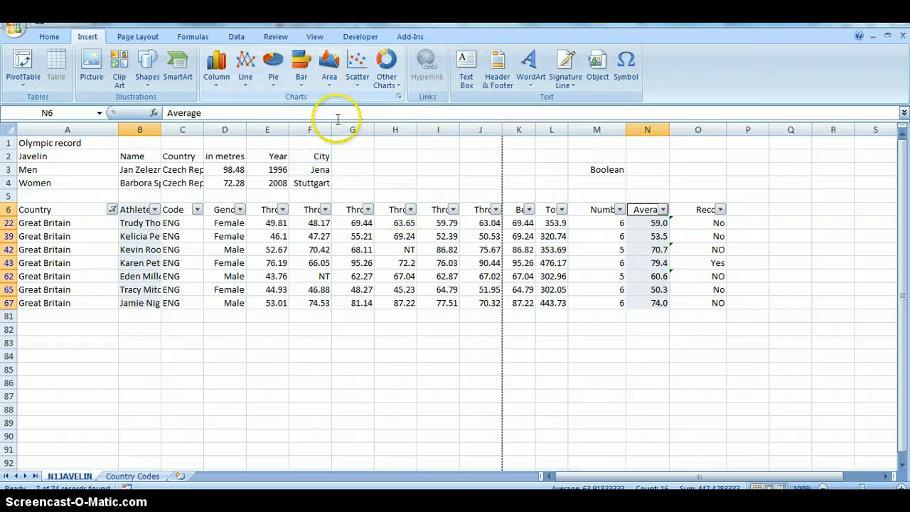
{"action": "mouse_move", "coordinate": [308, 506]}
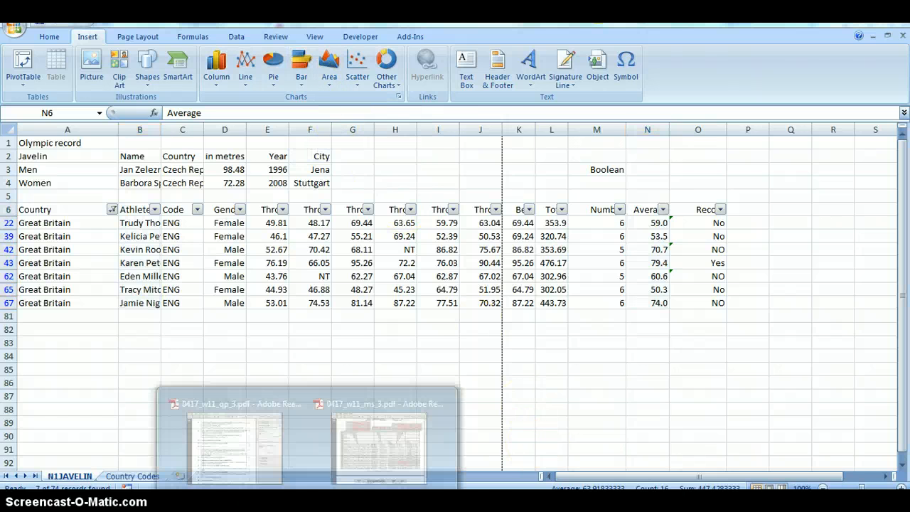
{"action": "left_click", "coordinate": [245, 425]}
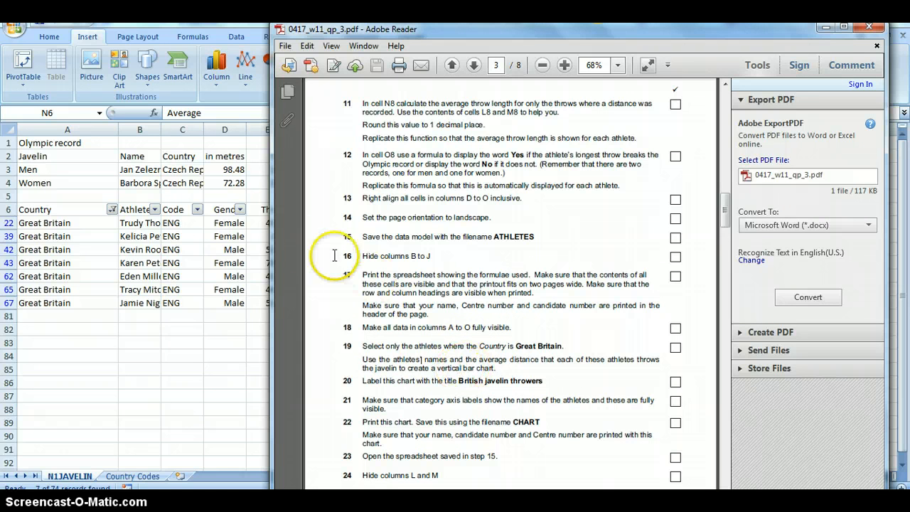
{"action": "key", "text": "alt+Tab"}
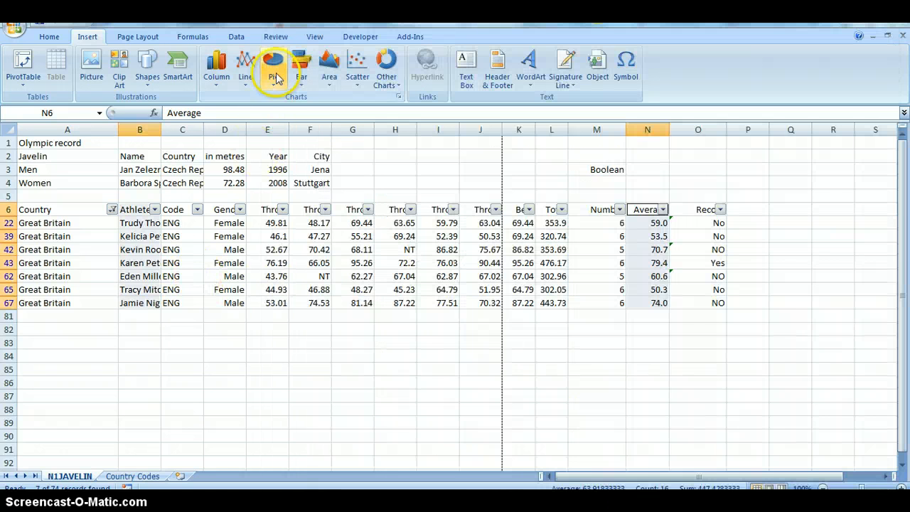
Try a clustered bar chart of the selected Athlete and Average data, move it slightly, and delete it
{"action": "left_click", "coordinate": [297, 82]}
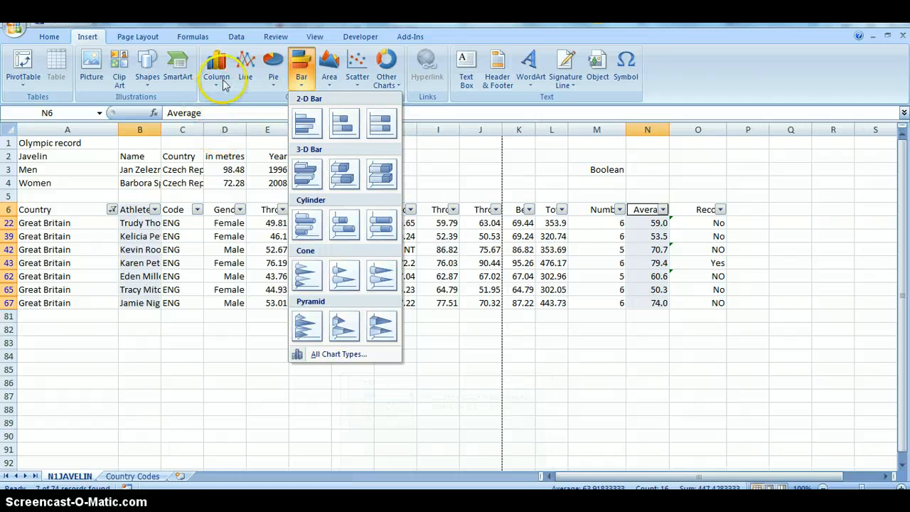
{"action": "left_click", "coordinate": [339, 354]}
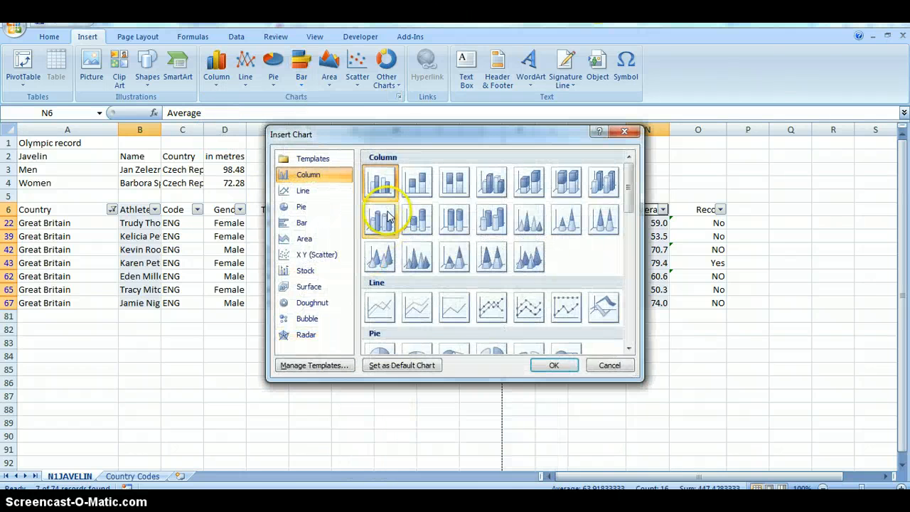
{"action": "left_click", "coordinate": [381, 182]}
{"action": "left_click", "coordinate": [299, 176]}
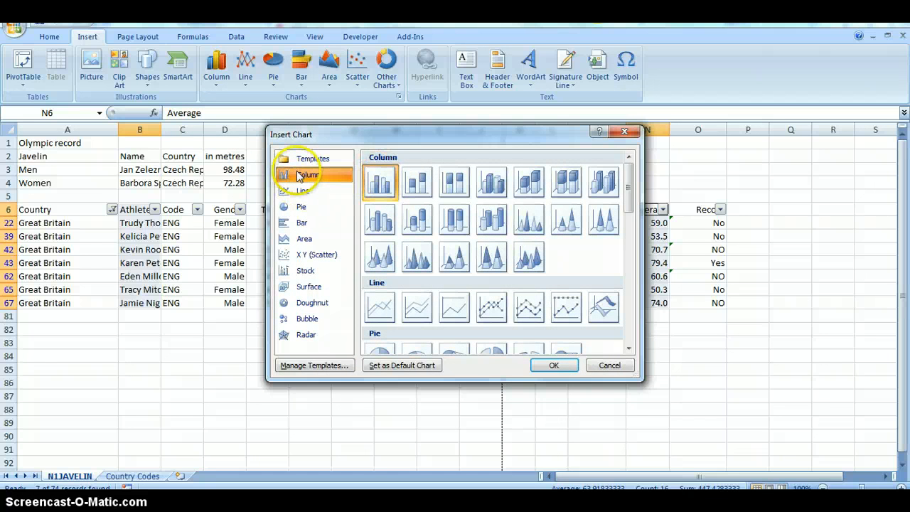
{"action": "left_click", "coordinate": [298, 222]}
{"action": "scroll", "coordinate": [526, 287], "scroll_direction": "down", "scroll_amount": 3}
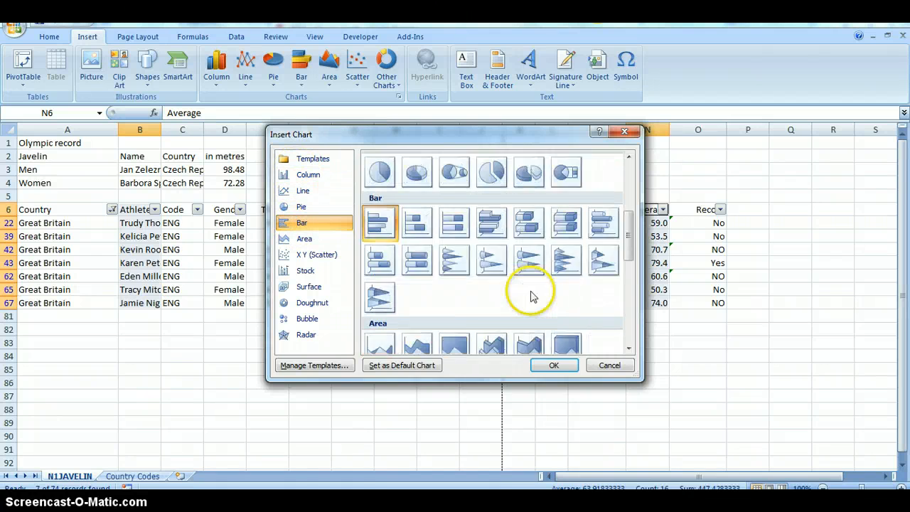
{"action": "scroll", "coordinate": [533, 297], "scroll_direction": "up", "scroll_amount": 5}
{"action": "scroll", "coordinate": [534, 298], "scroll_direction": "down", "scroll_amount": 5}
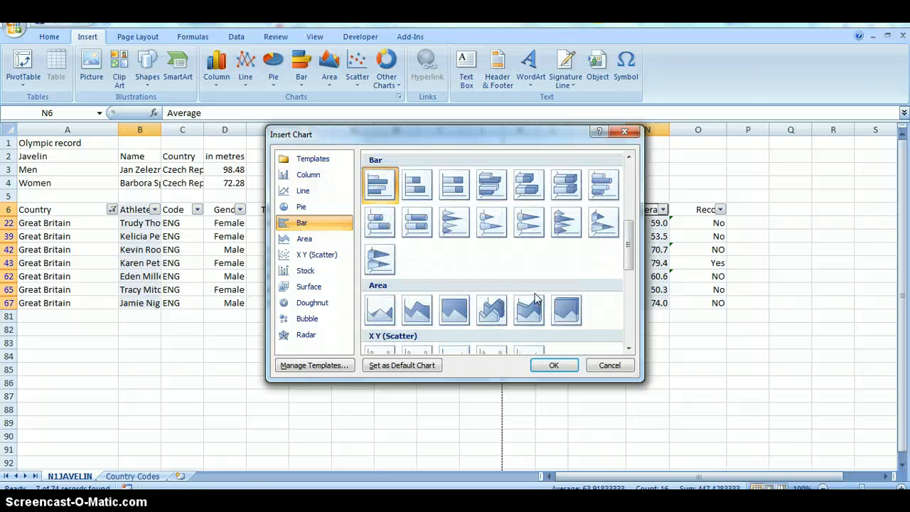
{"action": "scroll", "coordinate": [535, 299], "scroll_direction": "up", "scroll_amount": 5}
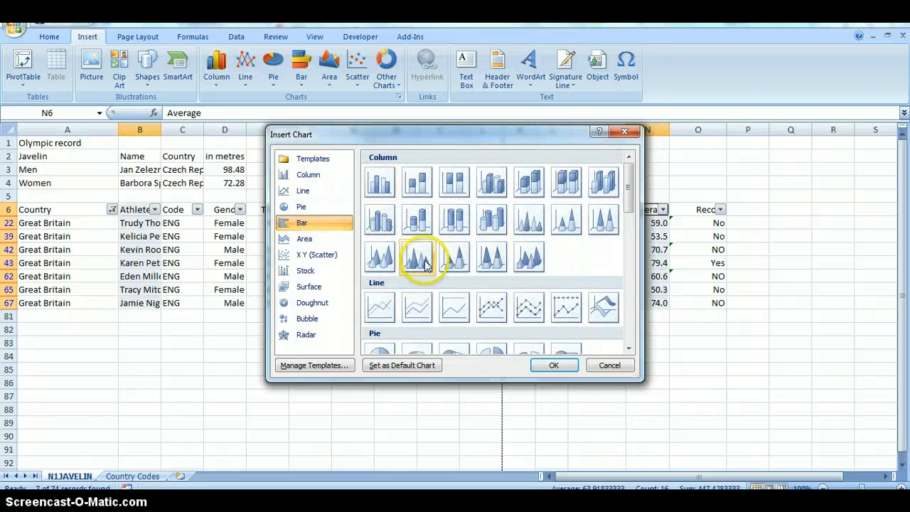
{"action": "scroll", "coordinate": [427, 258], "scroll_direction": "down", "scroll_amount": 5}
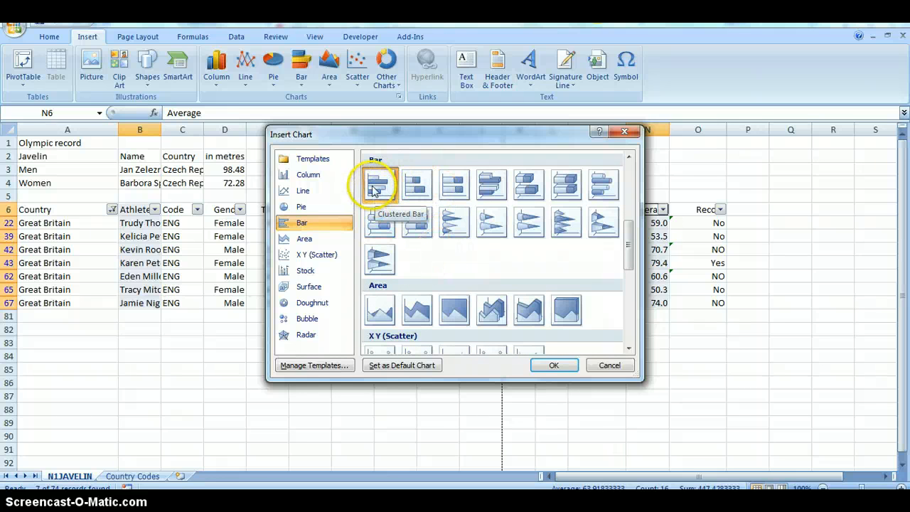
{"action": "left_click", "coordinate": [554, 367]}
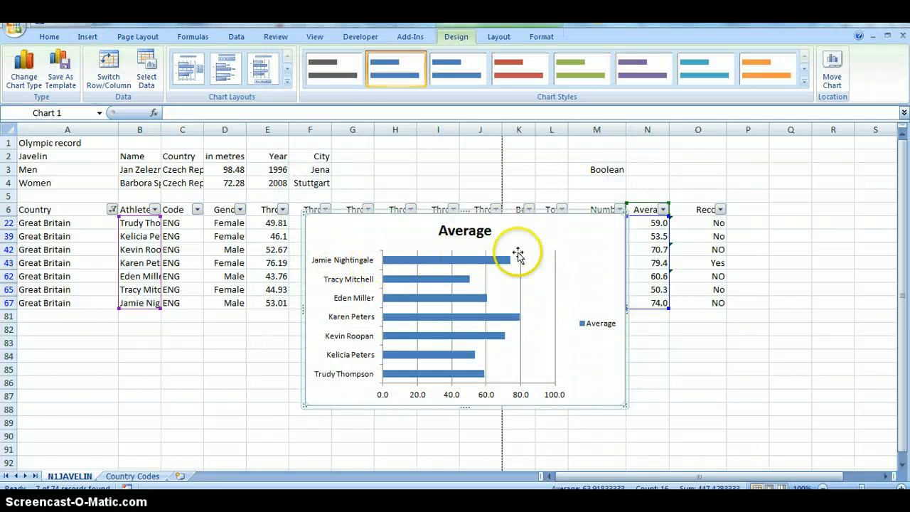
{"action": "left_click_drag", "start_coordinate": [597, 224], "coordinate": [563, 239]}
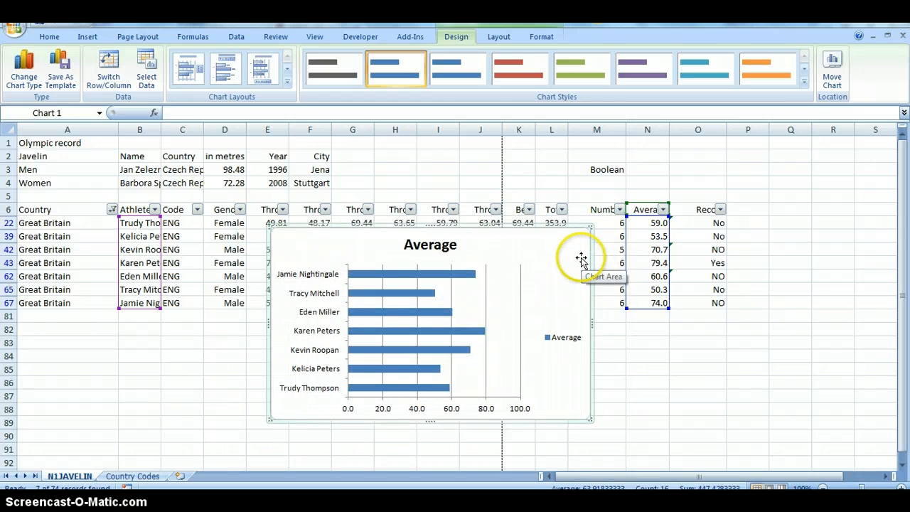
{"action": "key", "text": "Delete"}
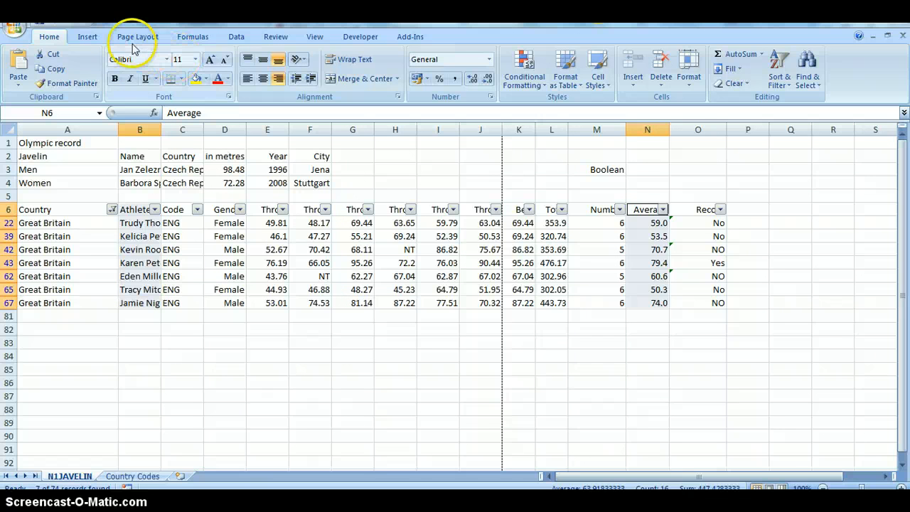
Insert a 2-D clustered column chart of the selected Athlete and Average data and place it just below the filtered rows
{"action": "left_click", "coordinate": [87, 37]}
{"action": "left_click", "coordinate": [216, 75]}
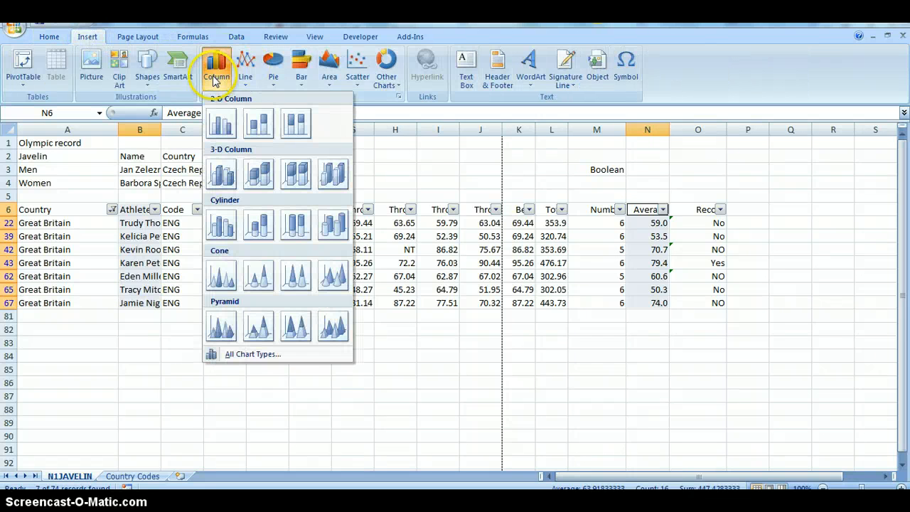
{"action": "left_click", "coordinate": [223, 126]}
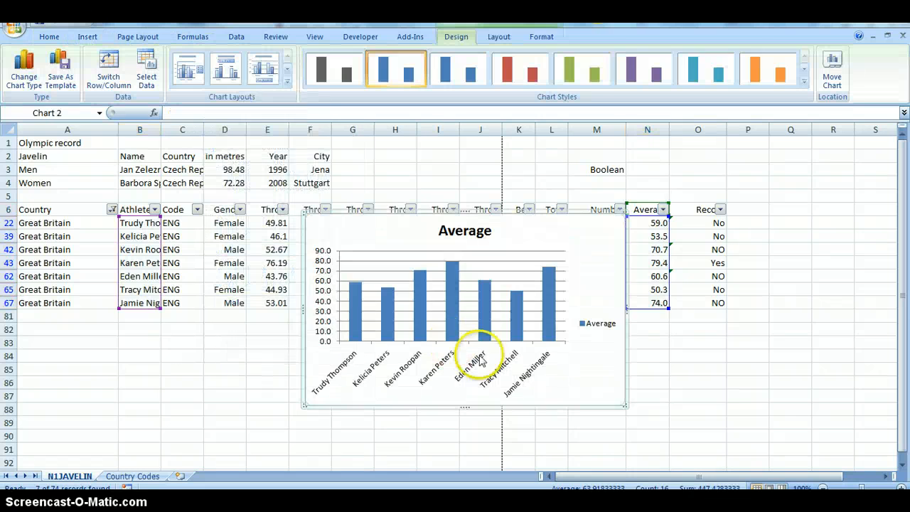
{"action": "scroll", "coordinate": [608, 242], "scroll_direction": "down", "scroll_amount": 1}
{"action": "left_click_drag", "start_coordinate": [581, 180], "coordinate": [514, 266]}
{"action": "scroll", "coordinate": [513, 266], "scroll_direction": "down", "scroll_amount": 1}
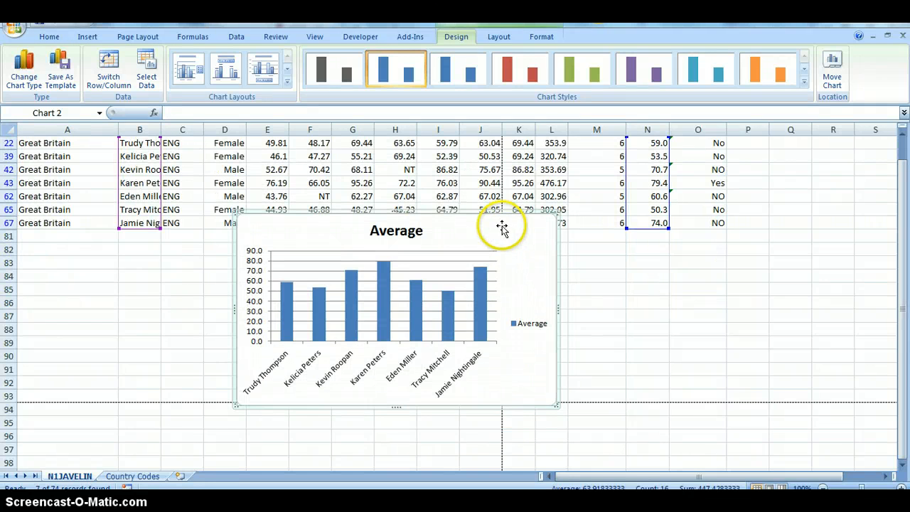
{"action": "left_click_drag", "start_coordinate": [502, 229], "coordinate": [437, 235]}
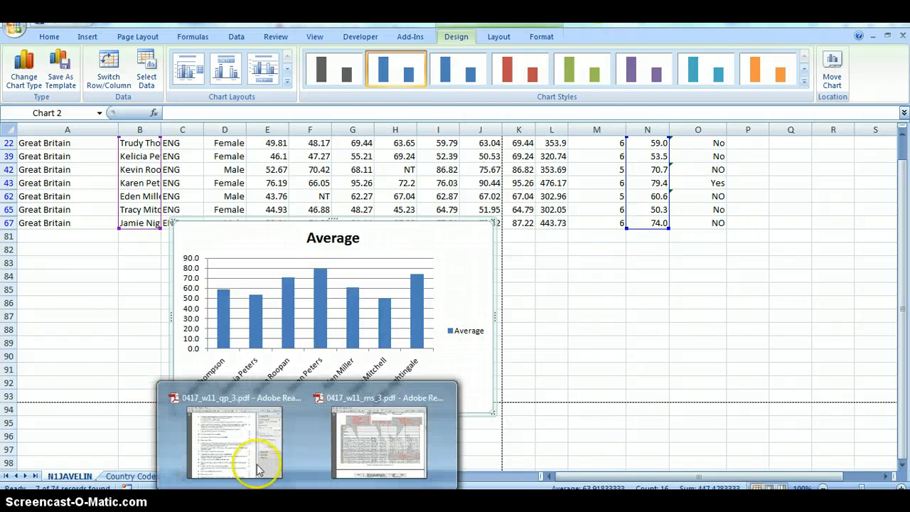
Check task 20 in 0417_w11_qp_3.pdf, return to Excel, and set the chart title to British Javelin Throwers
{"action": "left_click", "coordinate": [248, 449]}
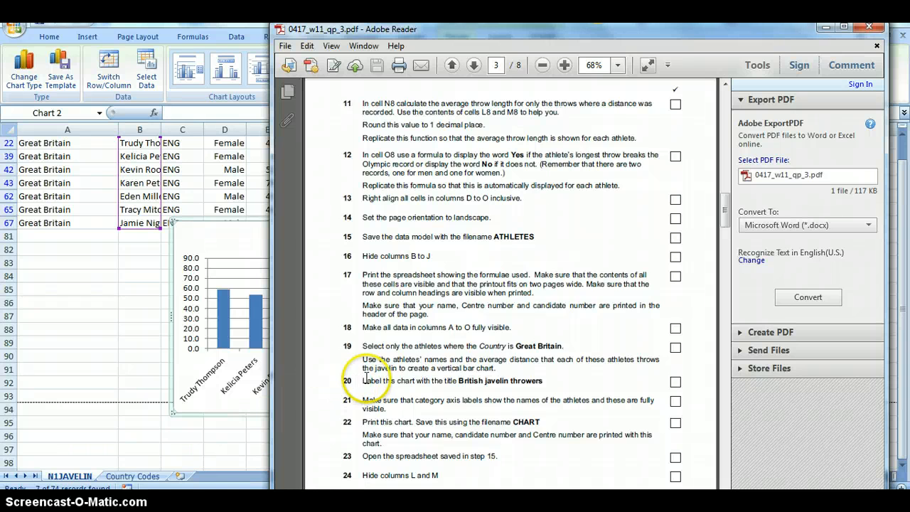
{"action": "scroll", "coordinate": [415, 382], "scroll_direction": "down", "scroll_amount": 1}
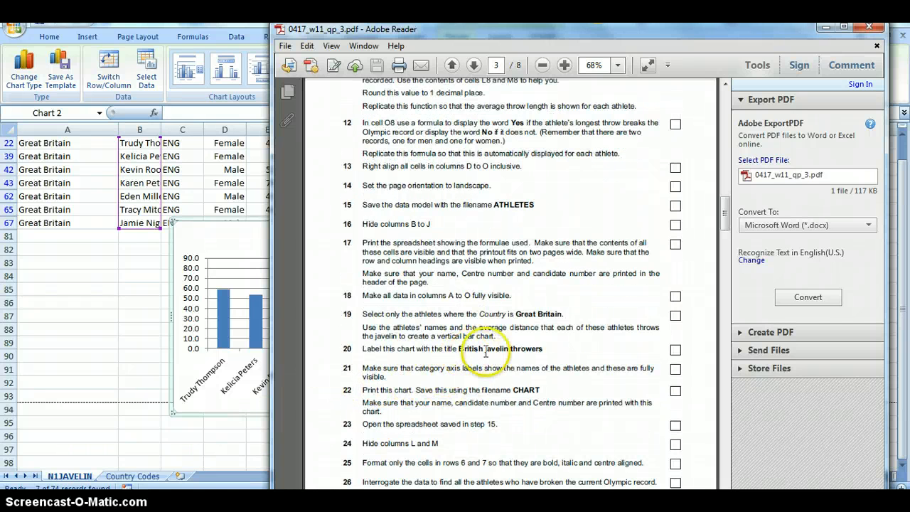
{"action": "left_click", "coordinate": [216, 240]}
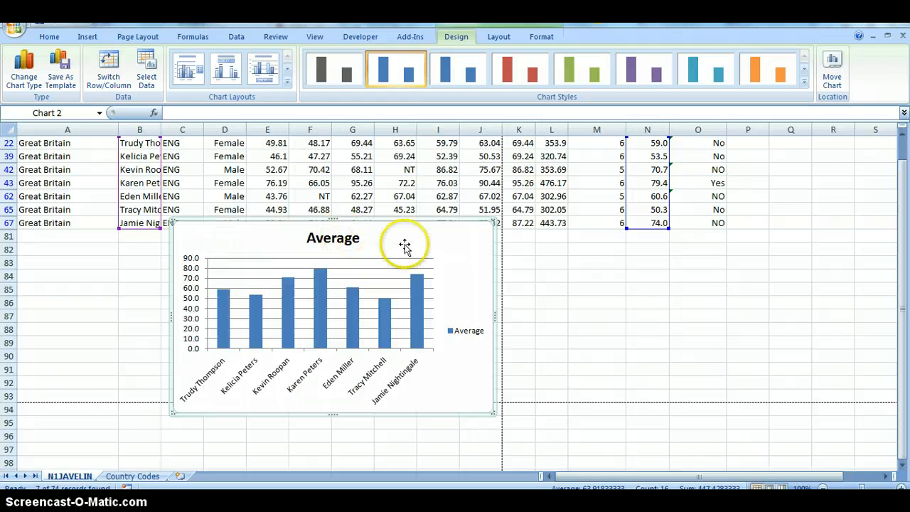
{"action": "left_click", "coordinate": [327, 242]}
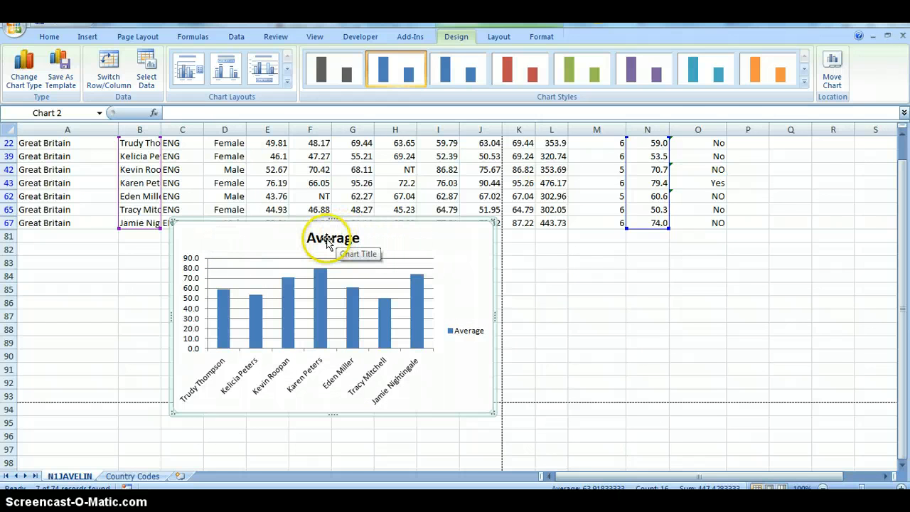
{"action": "left_click", "coordinate": [349, 242]}
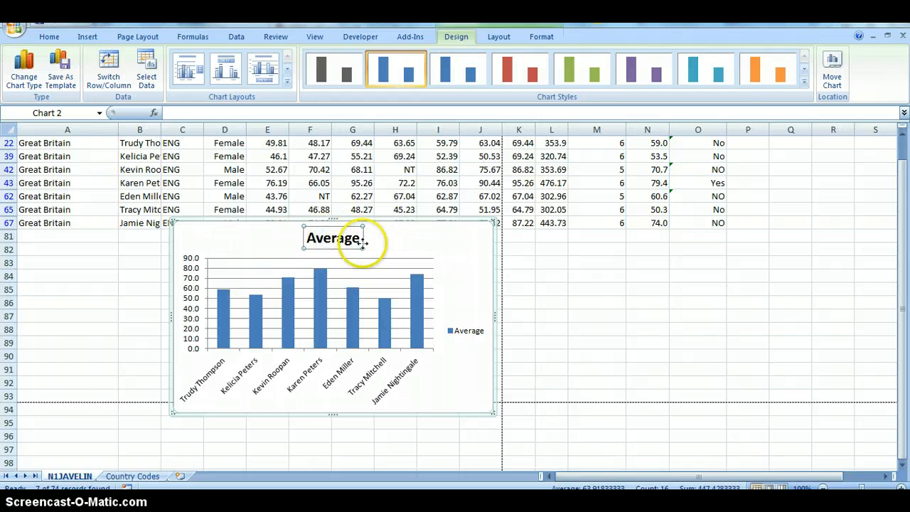
{"action": "double_click", "coordinate": [310, 238]}
{"action": "type", "text": "Bri"}
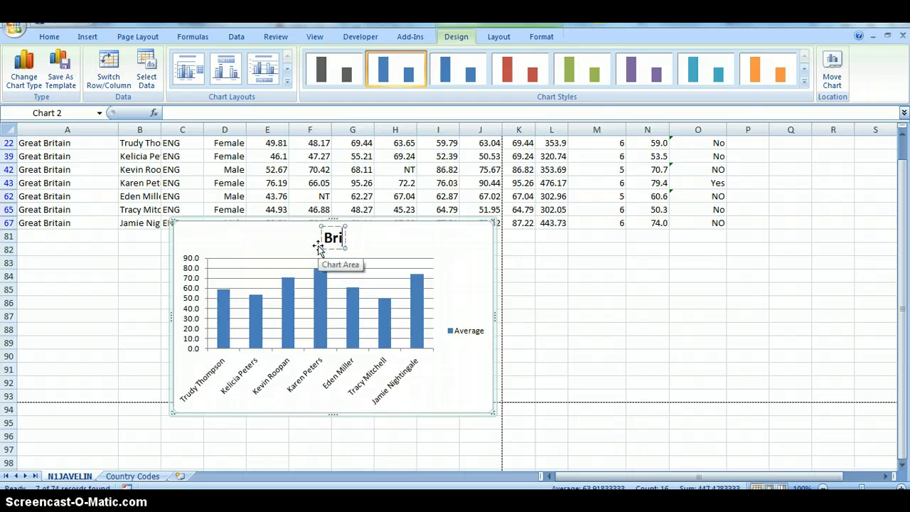
{"action": "type", "text": "tish J"}
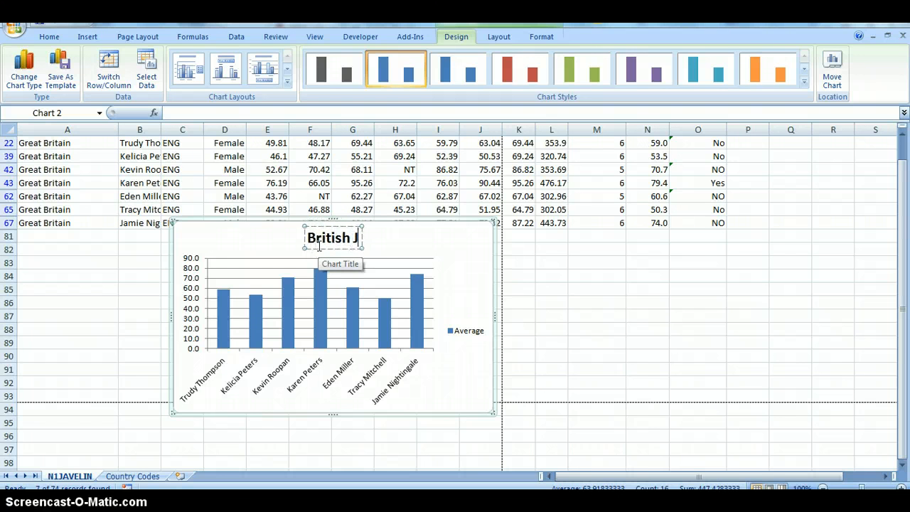
{"action": "type", "text": "avelin Throwers"}
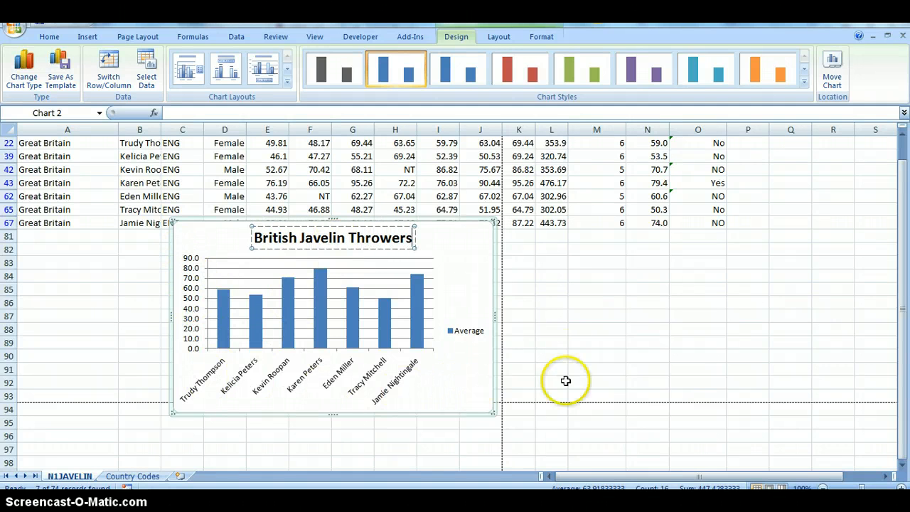
Enlarge the chart slightly and add a primary horizontal axis title below the axis reading Athletes
{"action": "left_click_drag", "start_coordinate": [492, 411], "coordinate": [516, 434]}
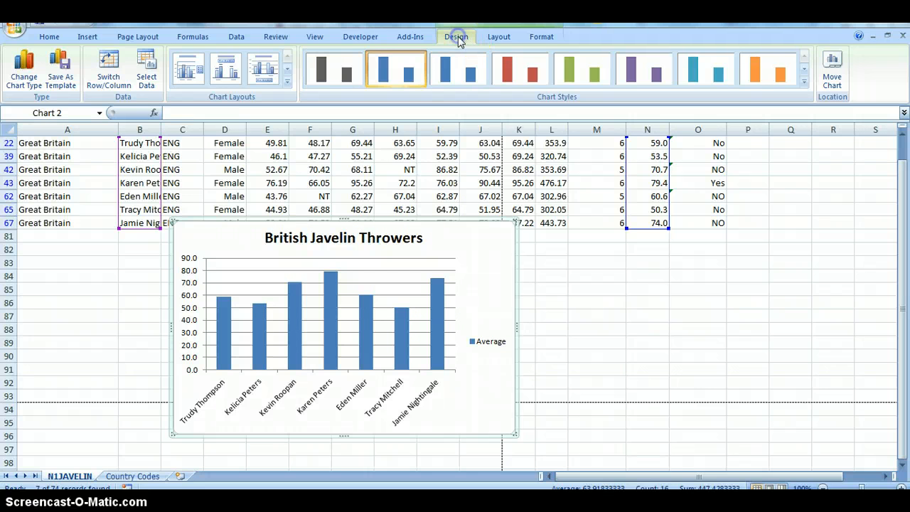
{"action": "left_click", "coordinate": [498, 39]}
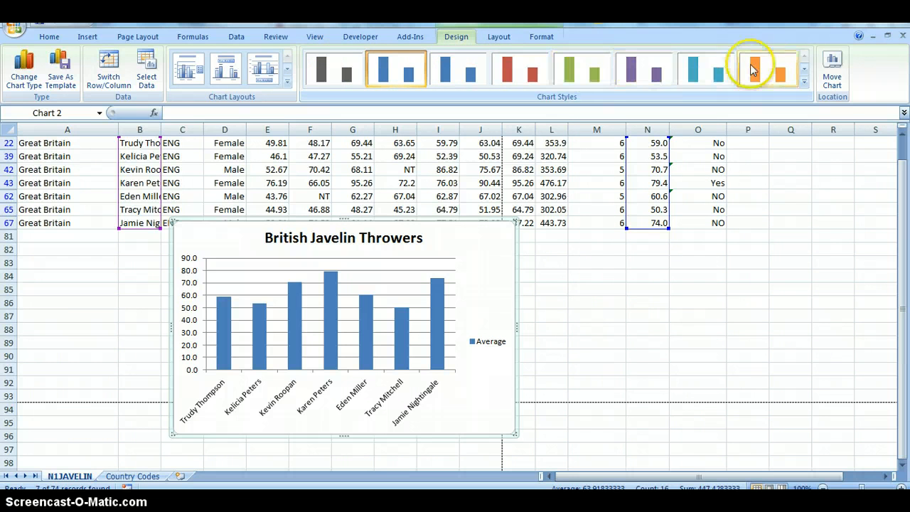
{"action": "left_click", "coordinate": [498, 37]}
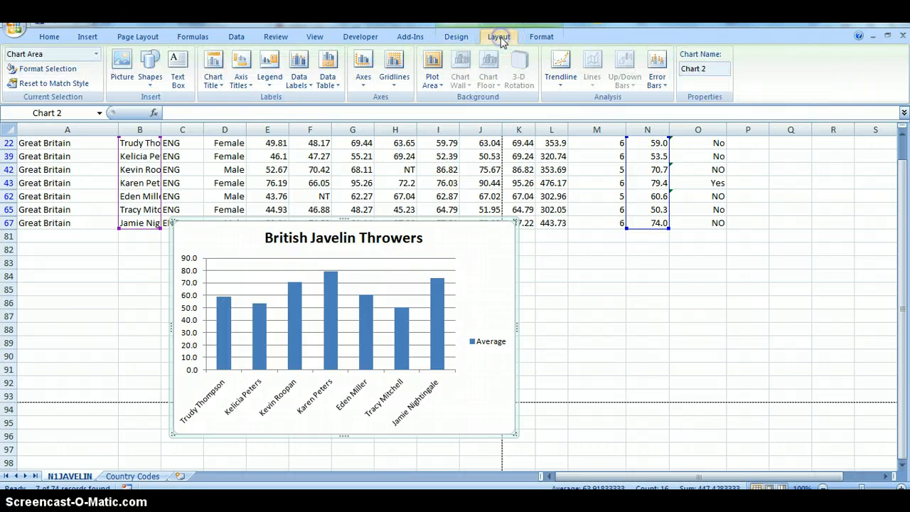
{"action": "left_click", "coordinate": [242, 82]}
{"action": "left_click", "coordinate": [267, 100]}
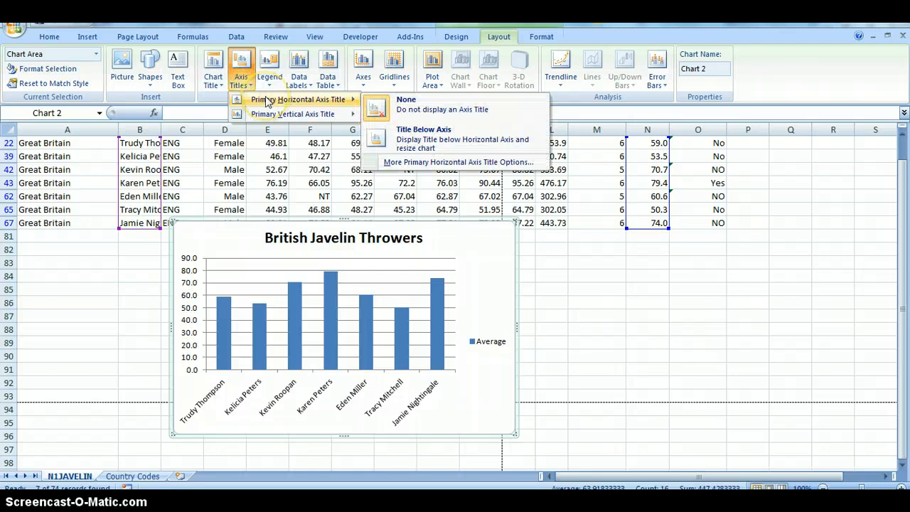
{"action": "left_click", "coordinate": [442, 145]}
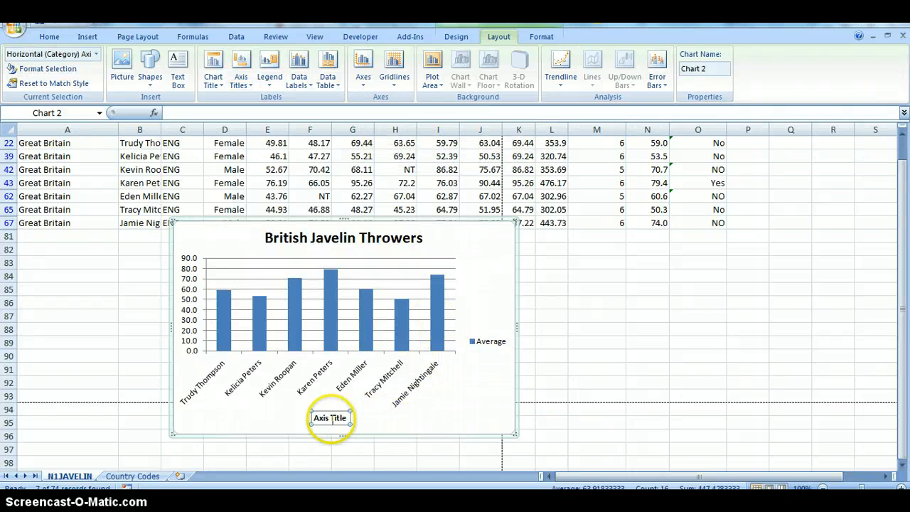
{"action": "left_click_drag", "start_coordinate": [347, 418], "coordinate": [309, 419]}
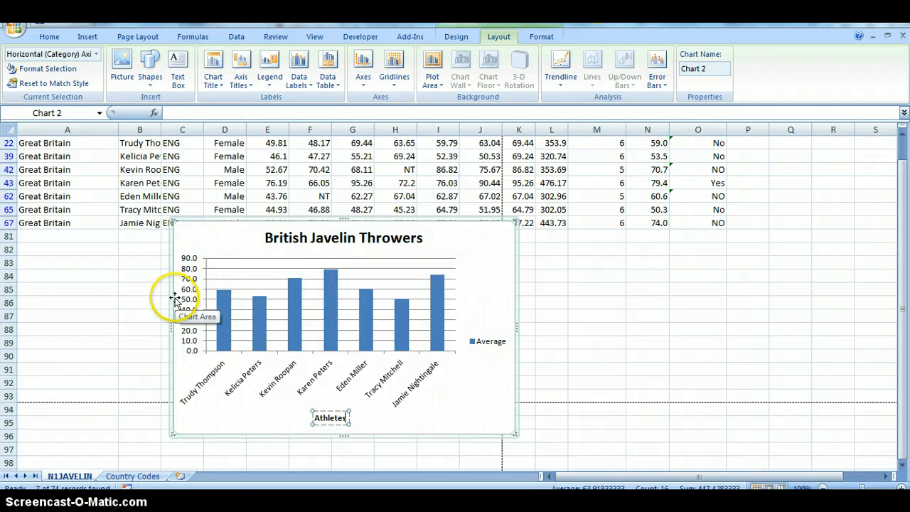
Add a primary vertical axis title to the chart in the Horizontal Title style, reading Distance
{"action": "left_click", "coordinate": [239, 84]}
{"action": "mouse_move", "coordinate": [263, 115]}
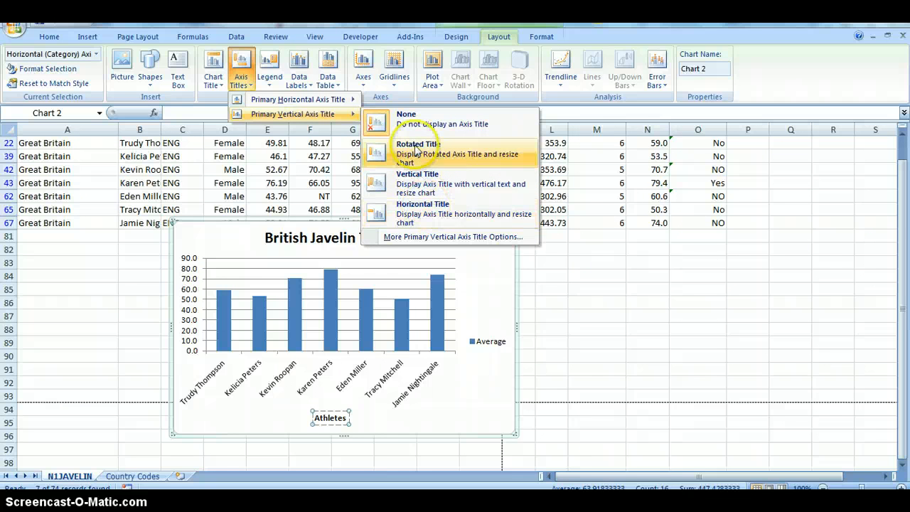
{"action": "left_click", "coordinate": [428, 207]}
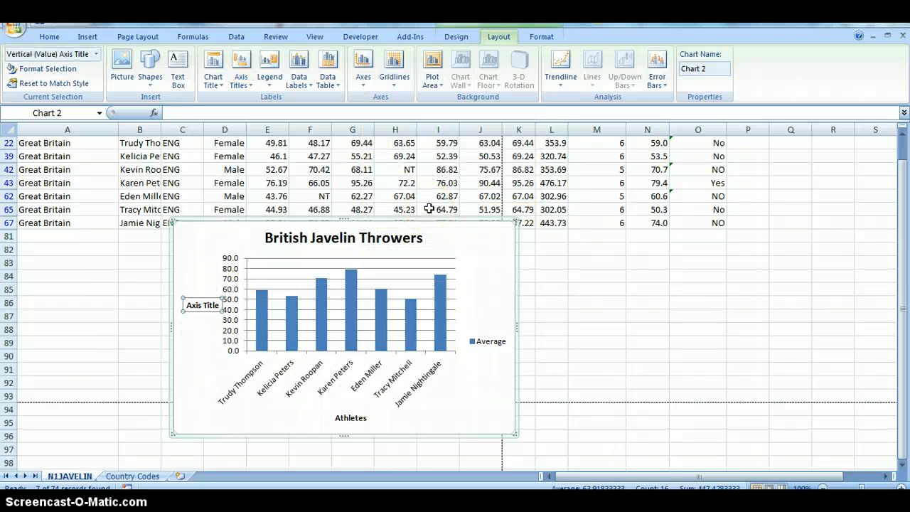
{"action": "left_click", "coordinate": [404, 242]}
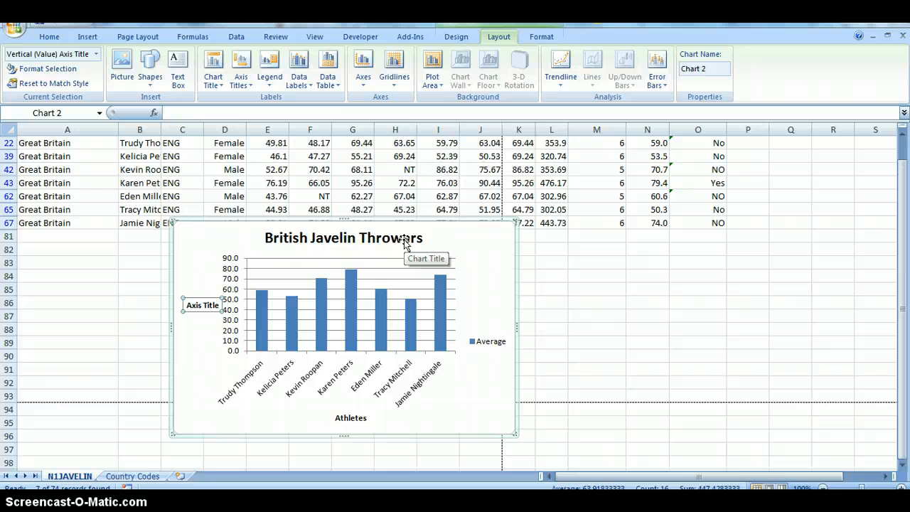
{"action": "type", "text": "Distance"}
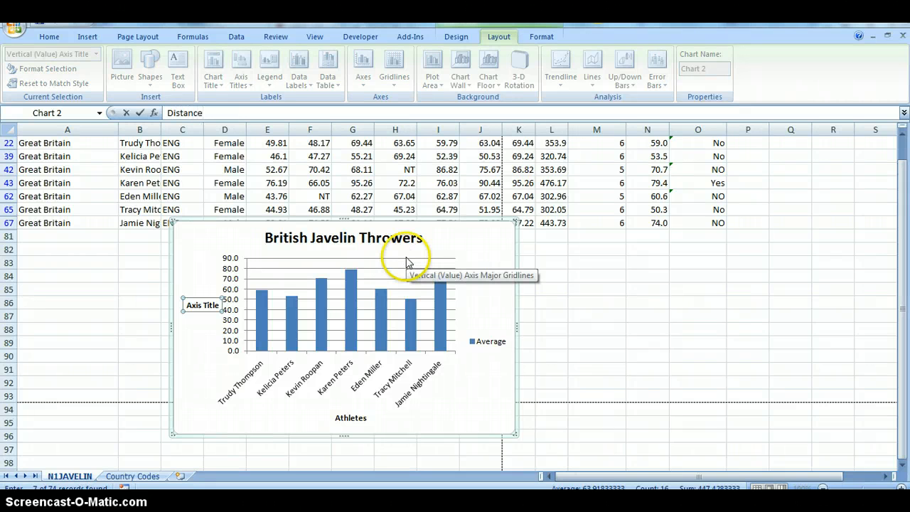
{"action": "double_click", "coordinate": [205, 305]}
{"action": "left_click", "coordinate": [203, 349]}
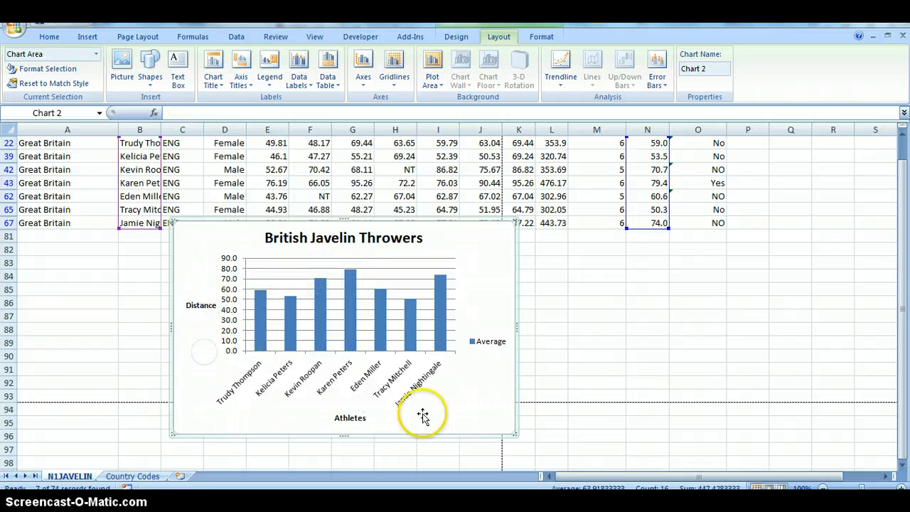
Shrink the chart slightly and move it across the sheet so that it starts at column K
{"action": "left_click_drag", "start_coordinate": [516, 434], "coordinate": [490, 410]}
{"action": "left_click_drag", "start_coordinate": [418, 233], "coordinate": [753, 236]}
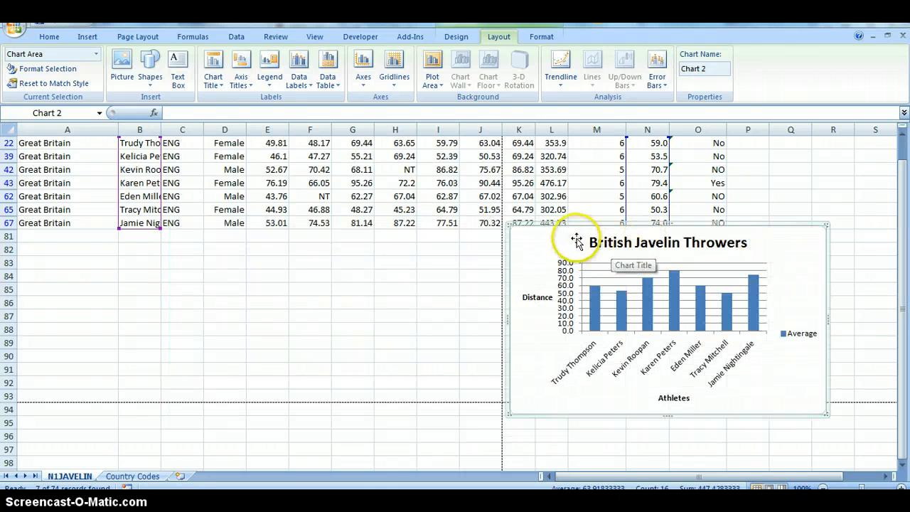
Check task 22 in 0417_w11_qp_3.pdf, return to Excel, and add a new worksheet named Chart
{"action": "left_click", "coordinate": [291, 473]}
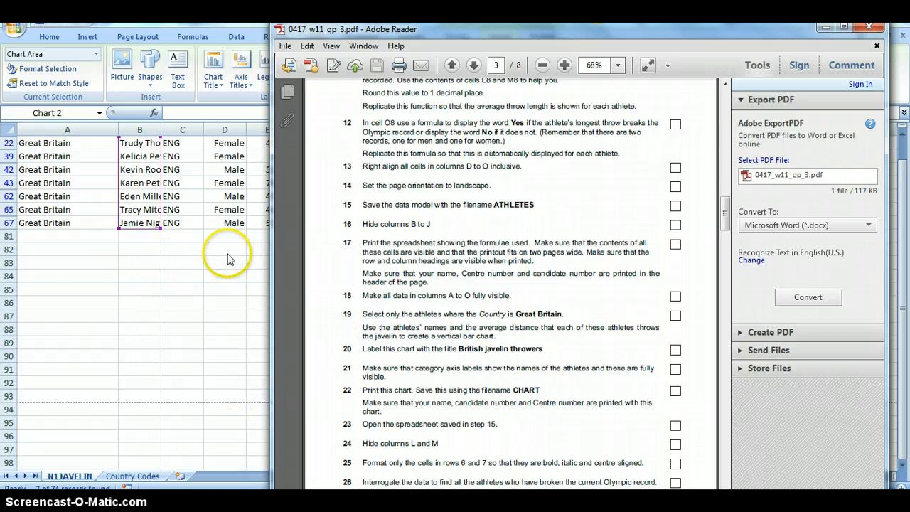
{"action": "left_click", "coordinate": [221, 277]}
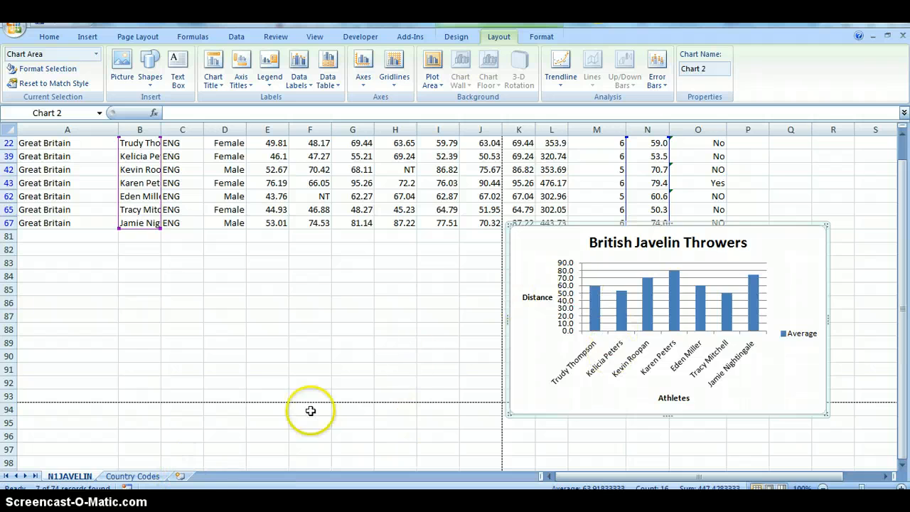
{"action": "left_click", "coordinate": [180, 475]}
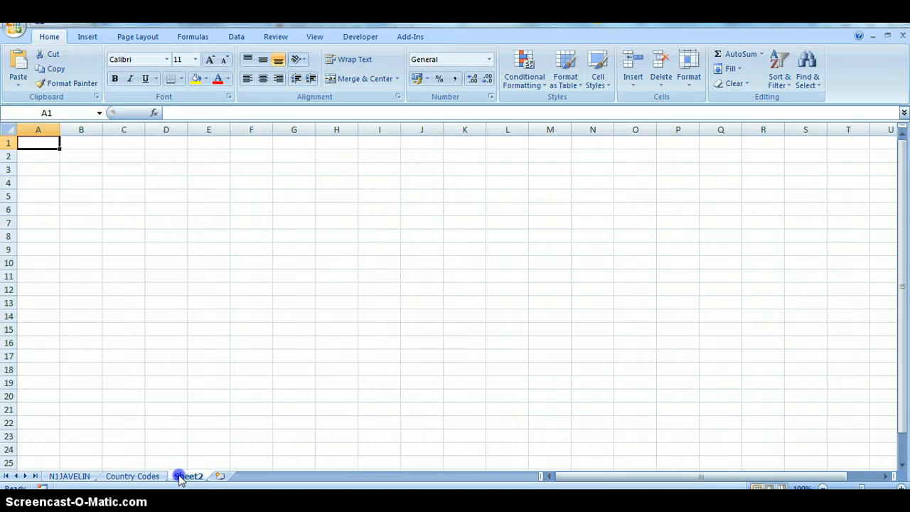
{"action": "double_click", "coordinate": [182, 475]}
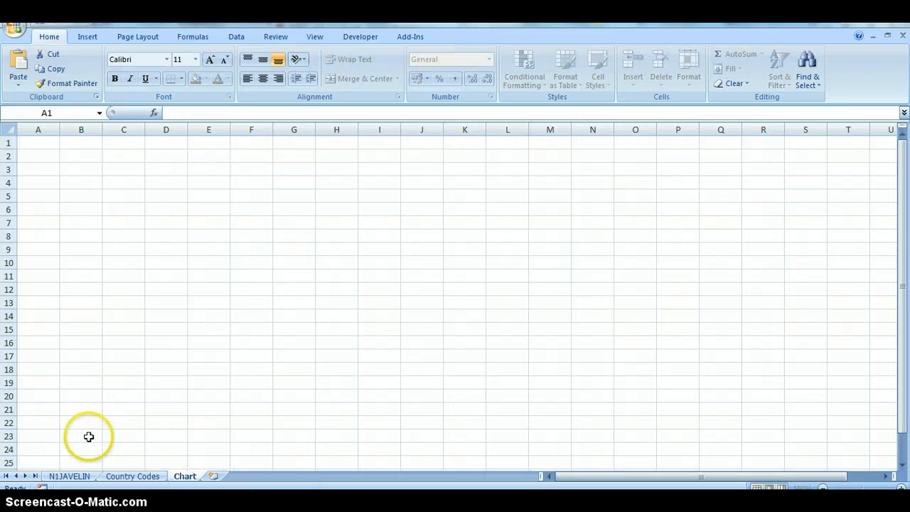
Cut the whole British Javelin Throwers chart from the N1JAVELIN sheet
{"action": "left_click", "coordinate": [74, 474]}
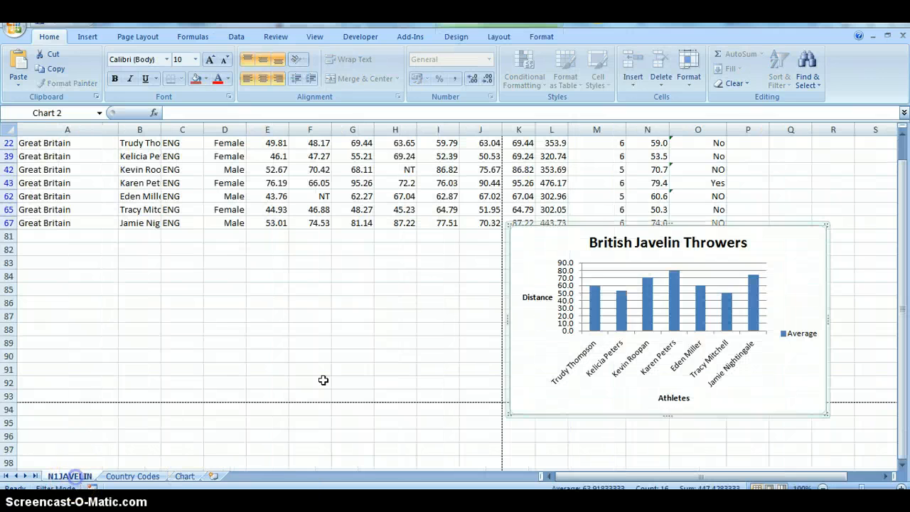
{"action": "right_click", "coordinate": [587, 239]}
{"action": "key", "text": "Escape"}
{"action": "right_click", "coordinate": [545, 235]}
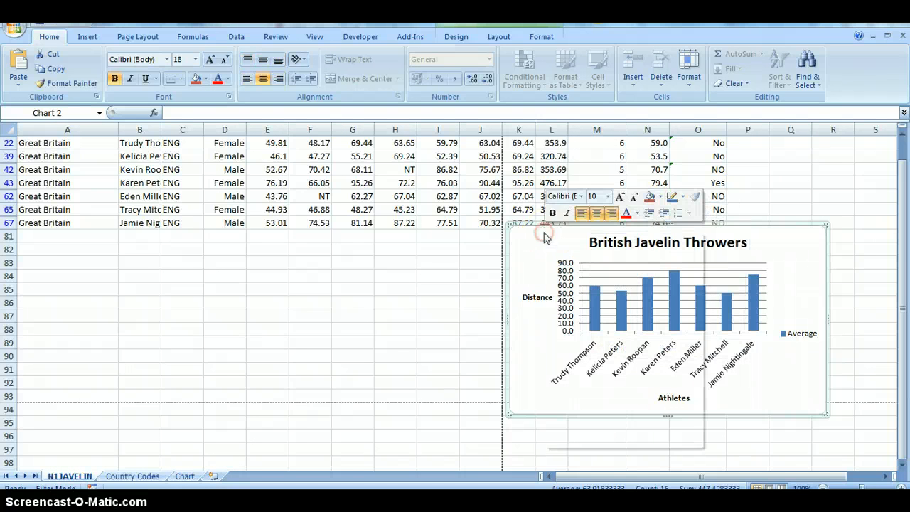
{"action": "key", "text": "Escape"}
{"action": "right_click", "coordinate": [517, 226]}
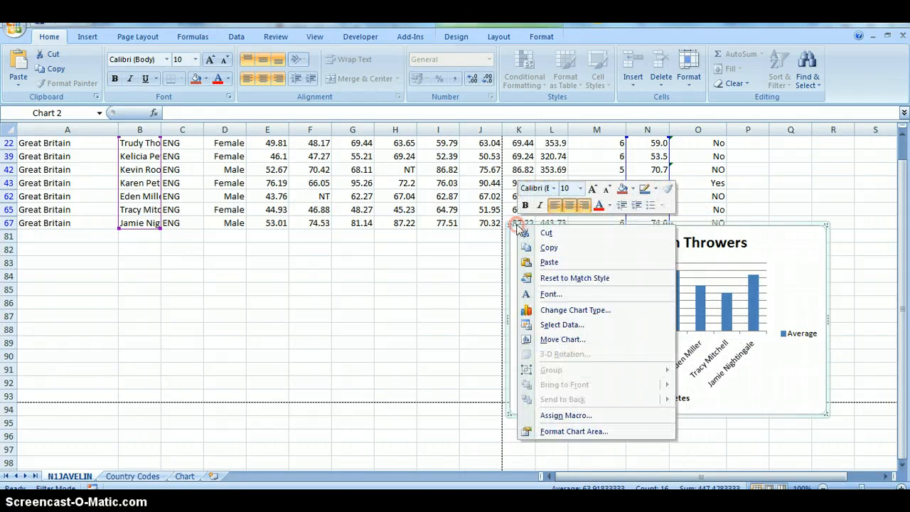
{"action": "left_click", "coordinate": [539, 232]}
Paste the chart into the Chart sheet at cell C3 and move it so that its corner sits in cell B2
{"action": "left_click", "coordinate": [187, 477]}
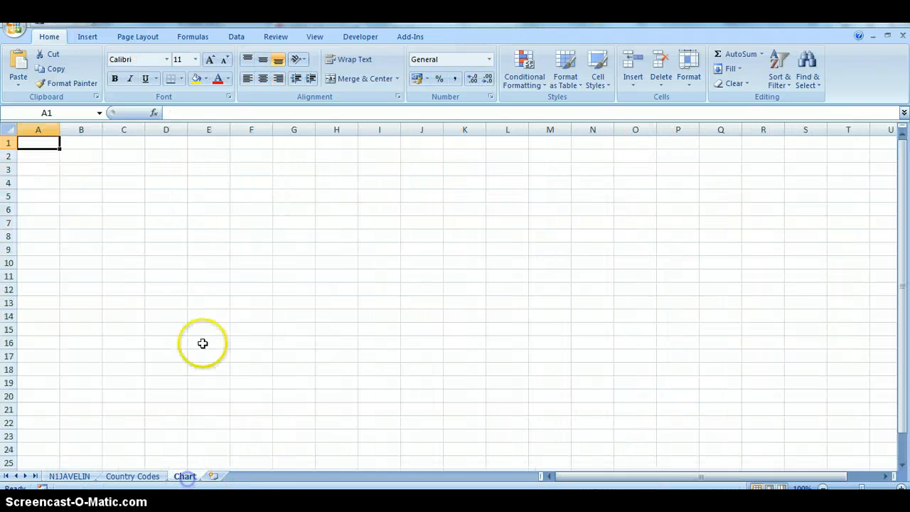
{"action": "left_click", "coordinate": [107, 168]}
{"action": "right_click", "coordinate": [109, 171]}
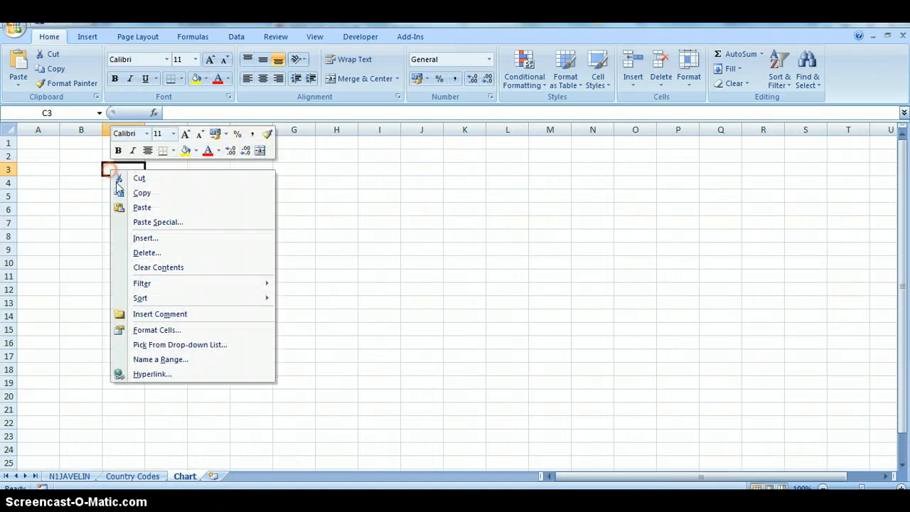
{"action": "left_click", "coordinate": [142, 207]}
{"action": "left_click_drag", "start_coordinate": [170, 172], "coordinate": [144, 161]}
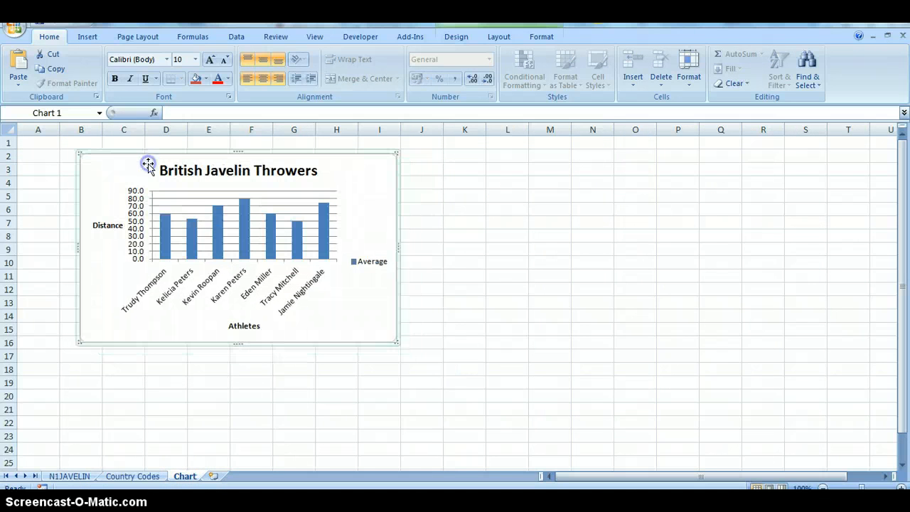